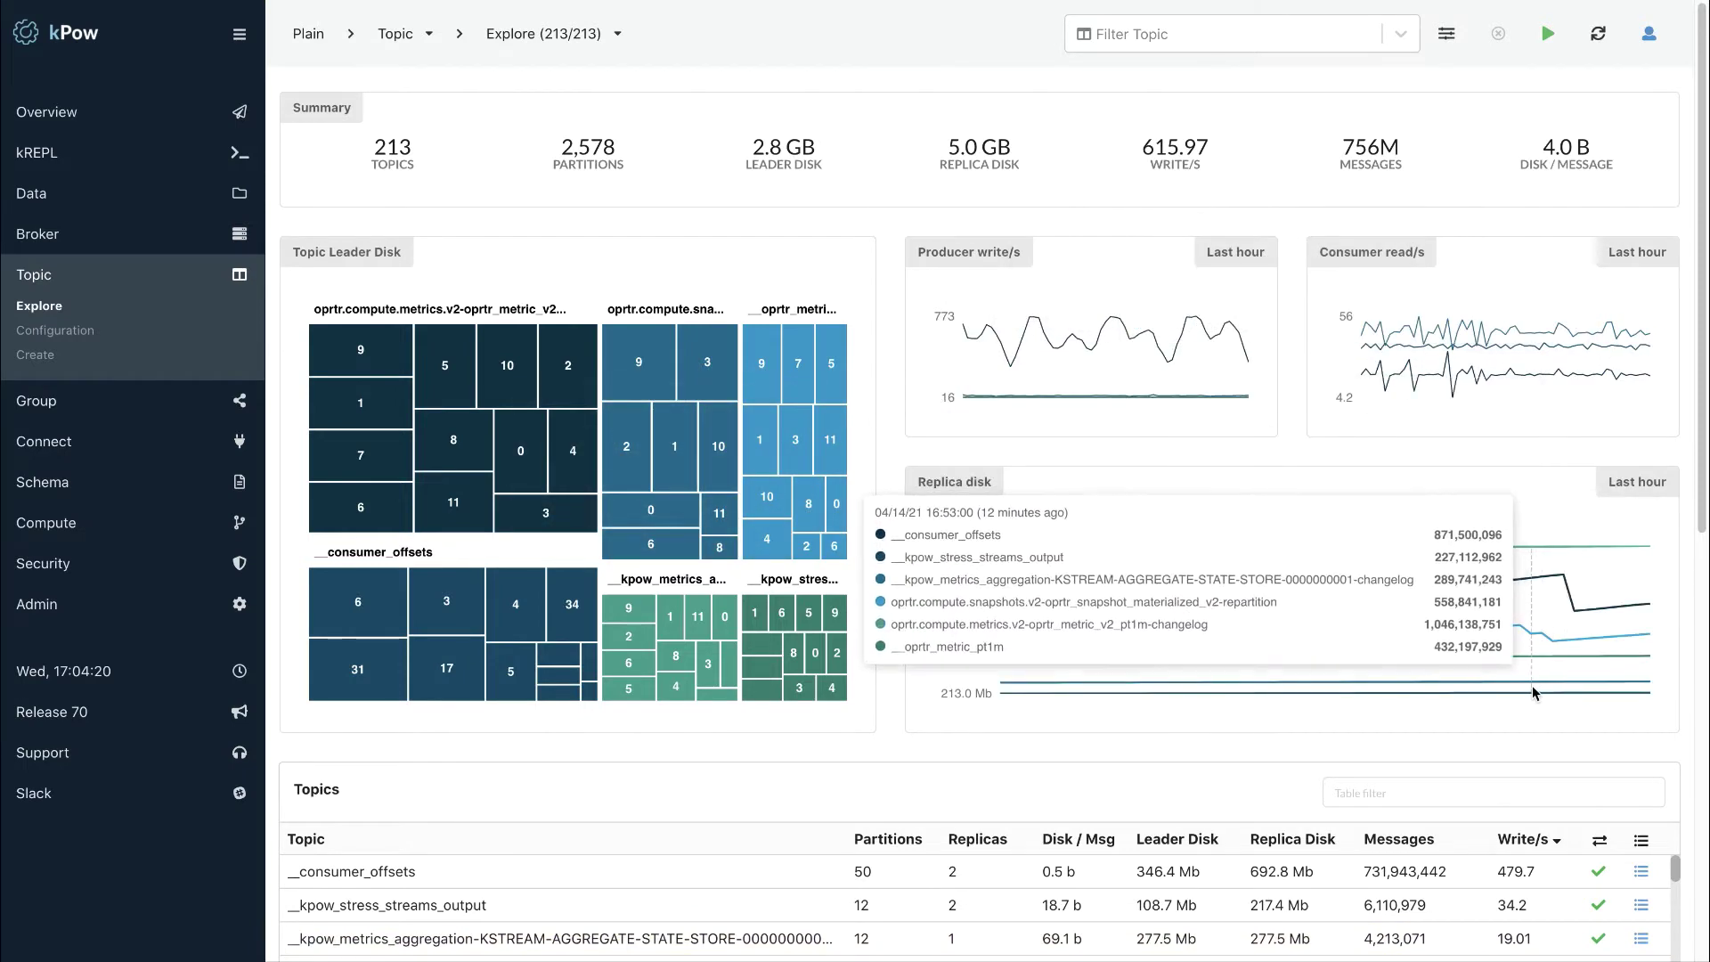
Step: View the Broker, Connect, Admin About and User Profile pages, ending on the Group overview
left_click(70, 236)
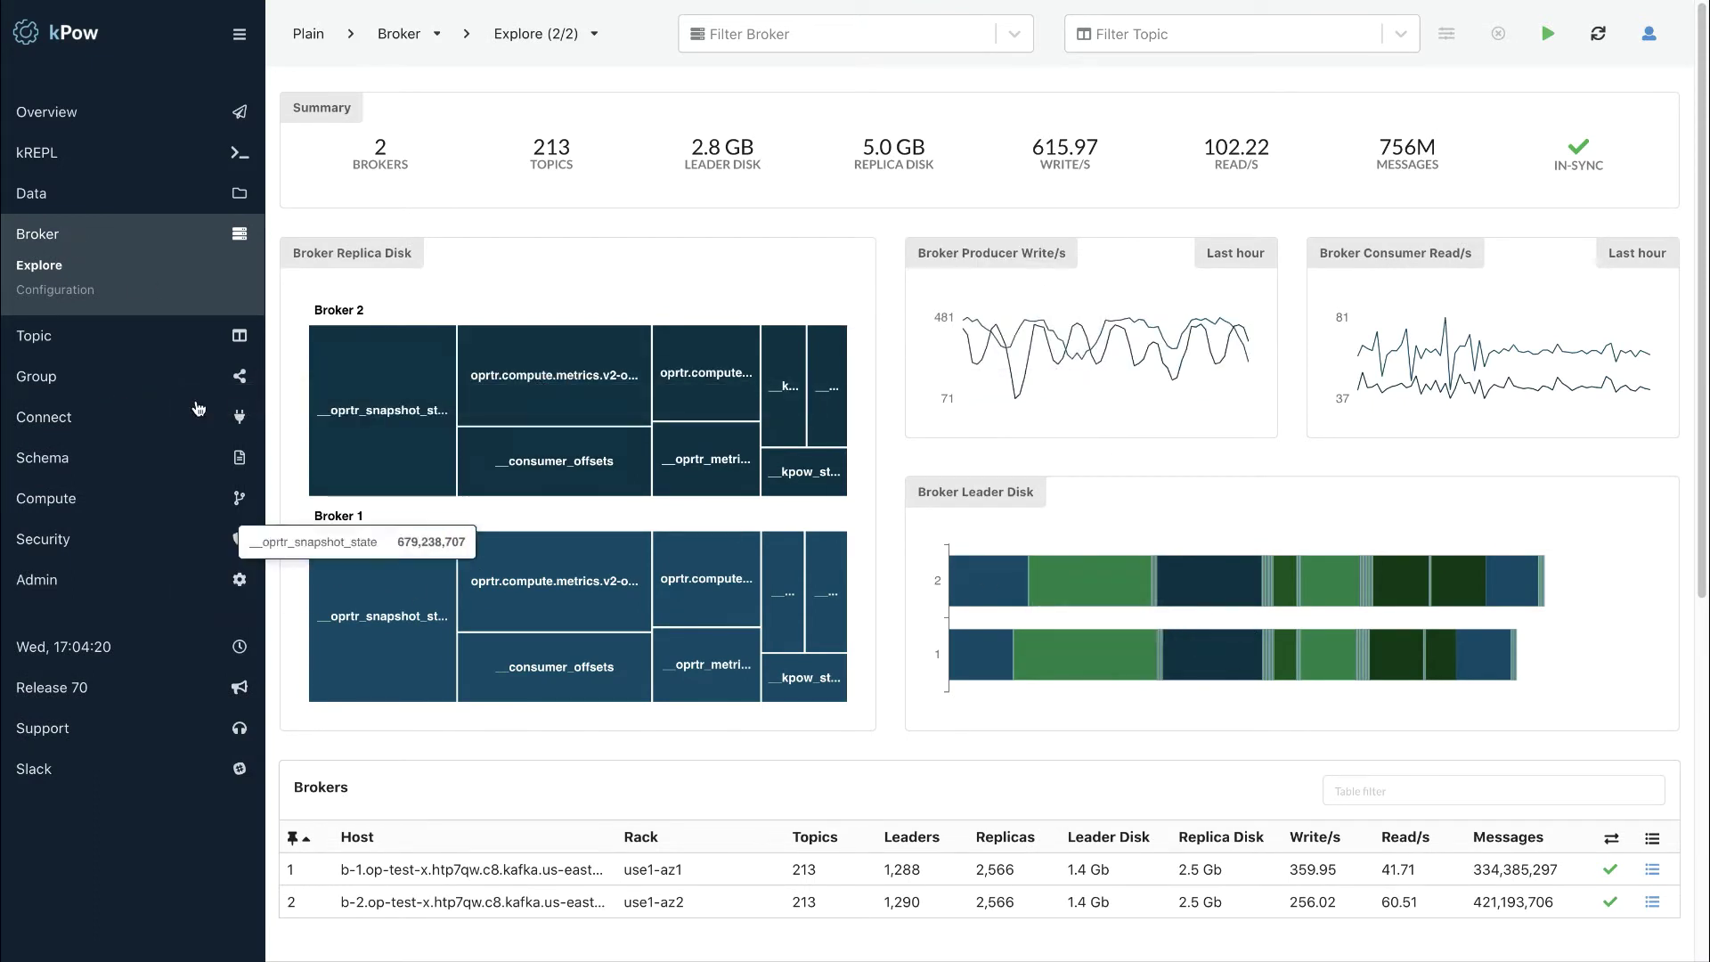
left_click(78, 417)
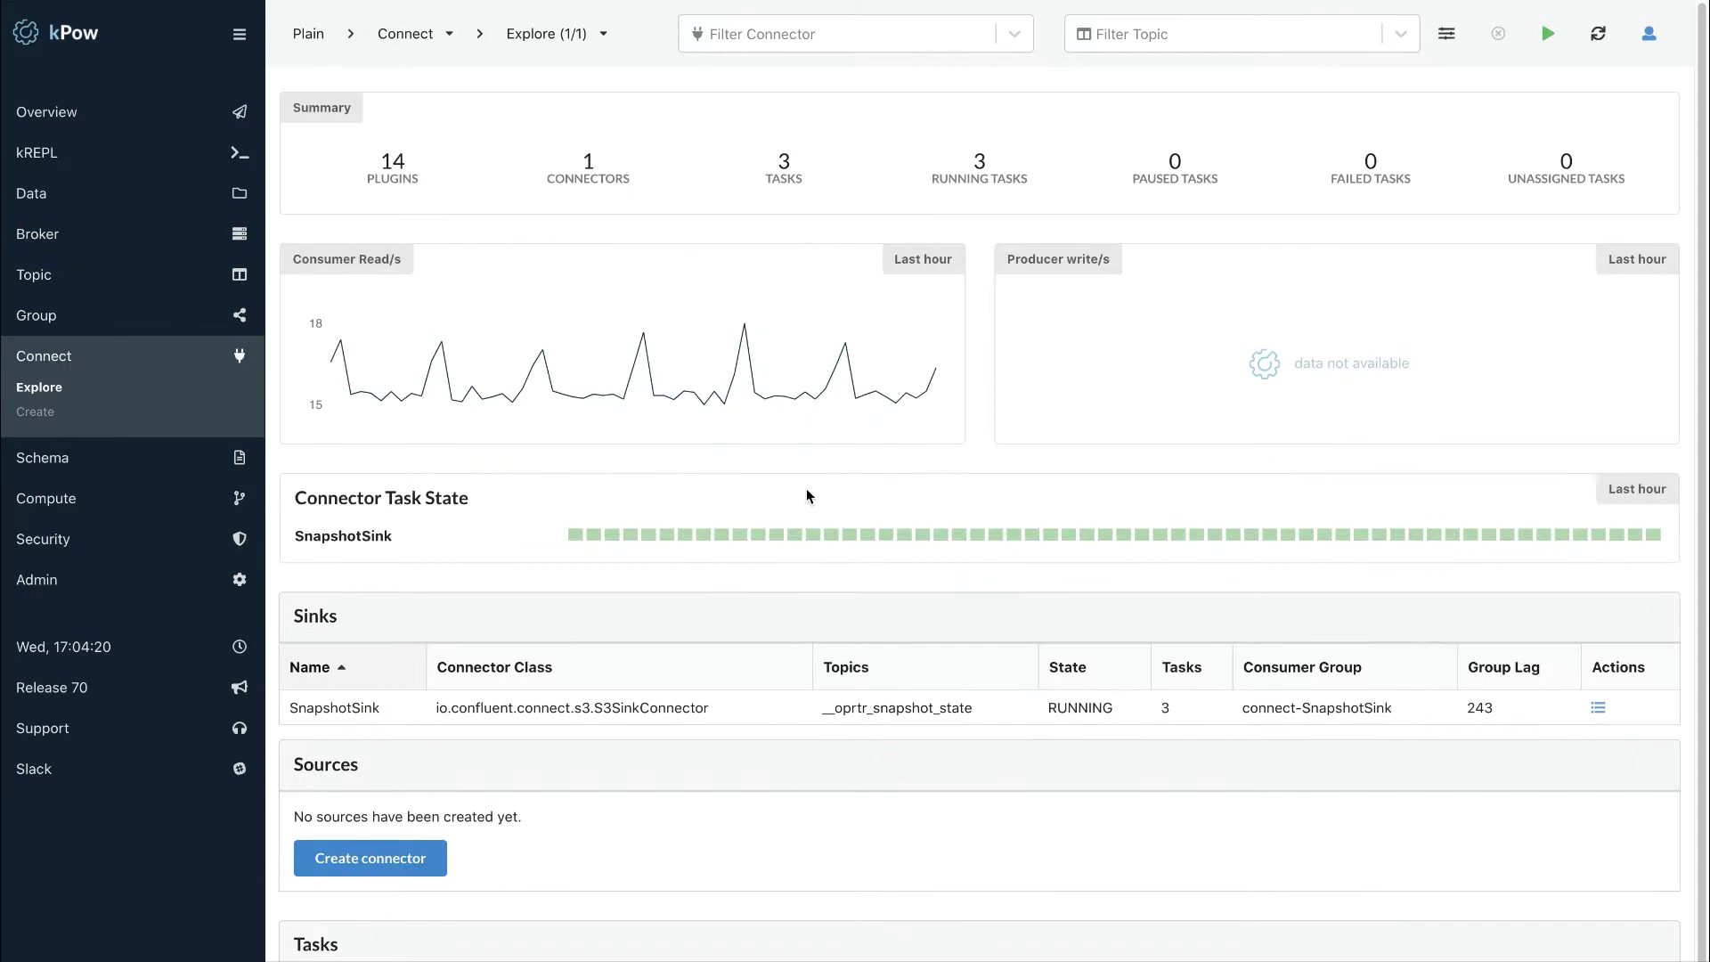
mouse_move(882, 535)
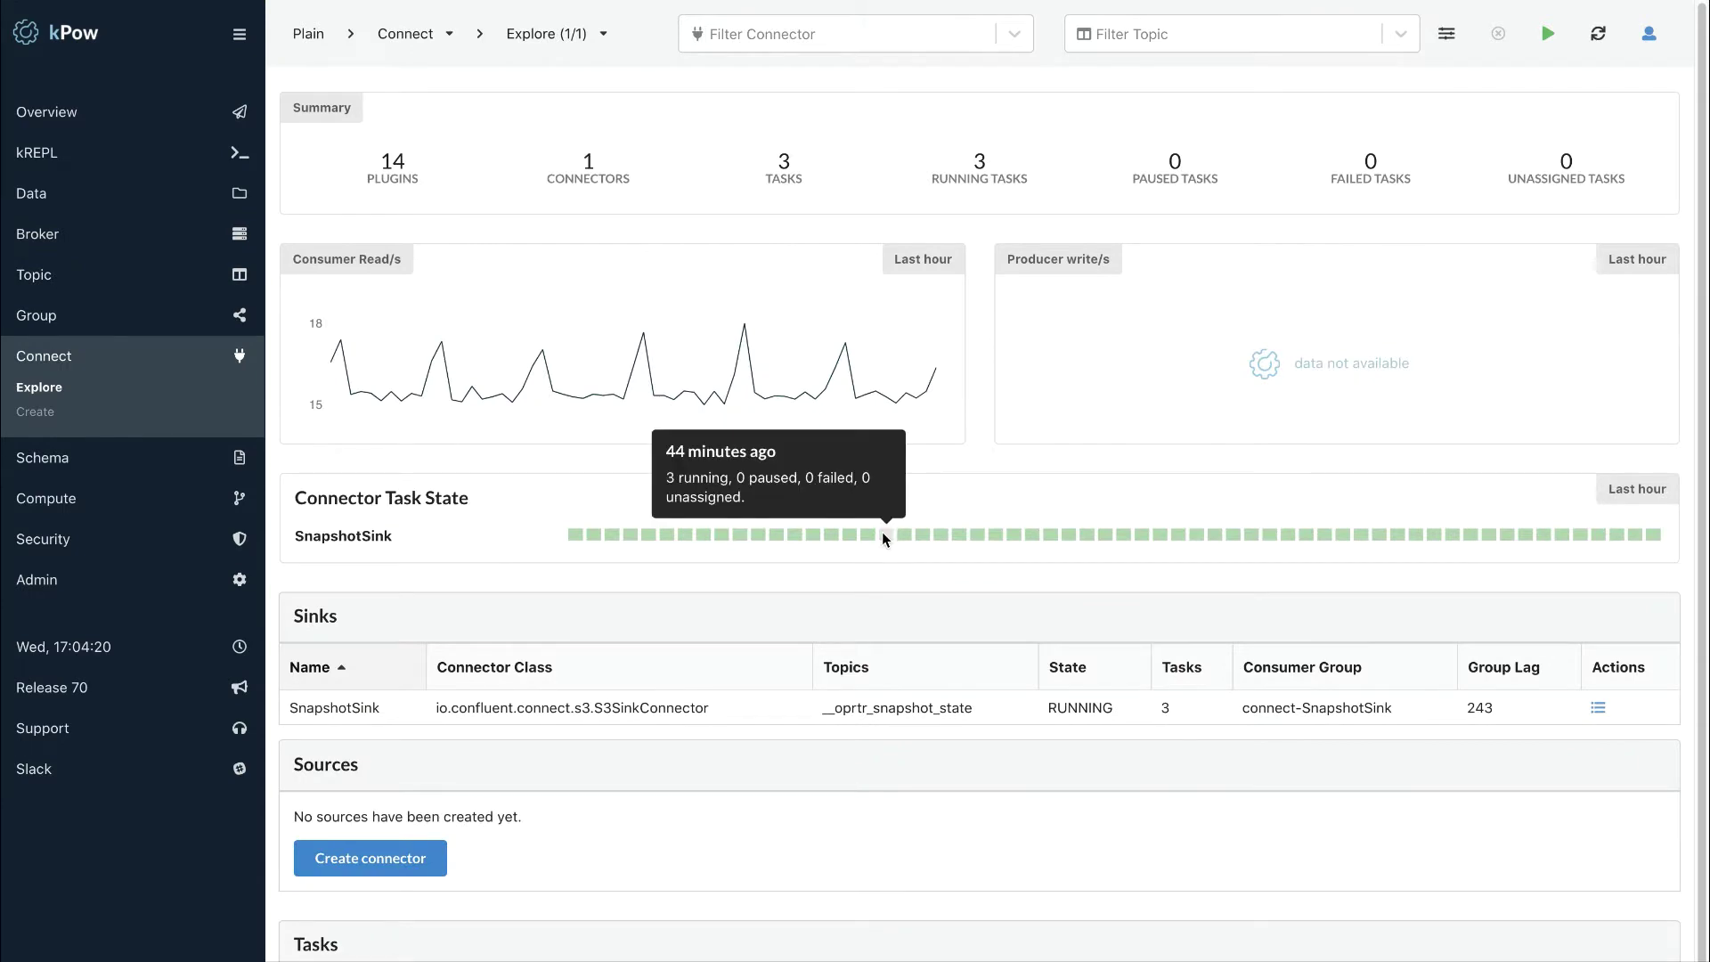
left_click(41, 579)
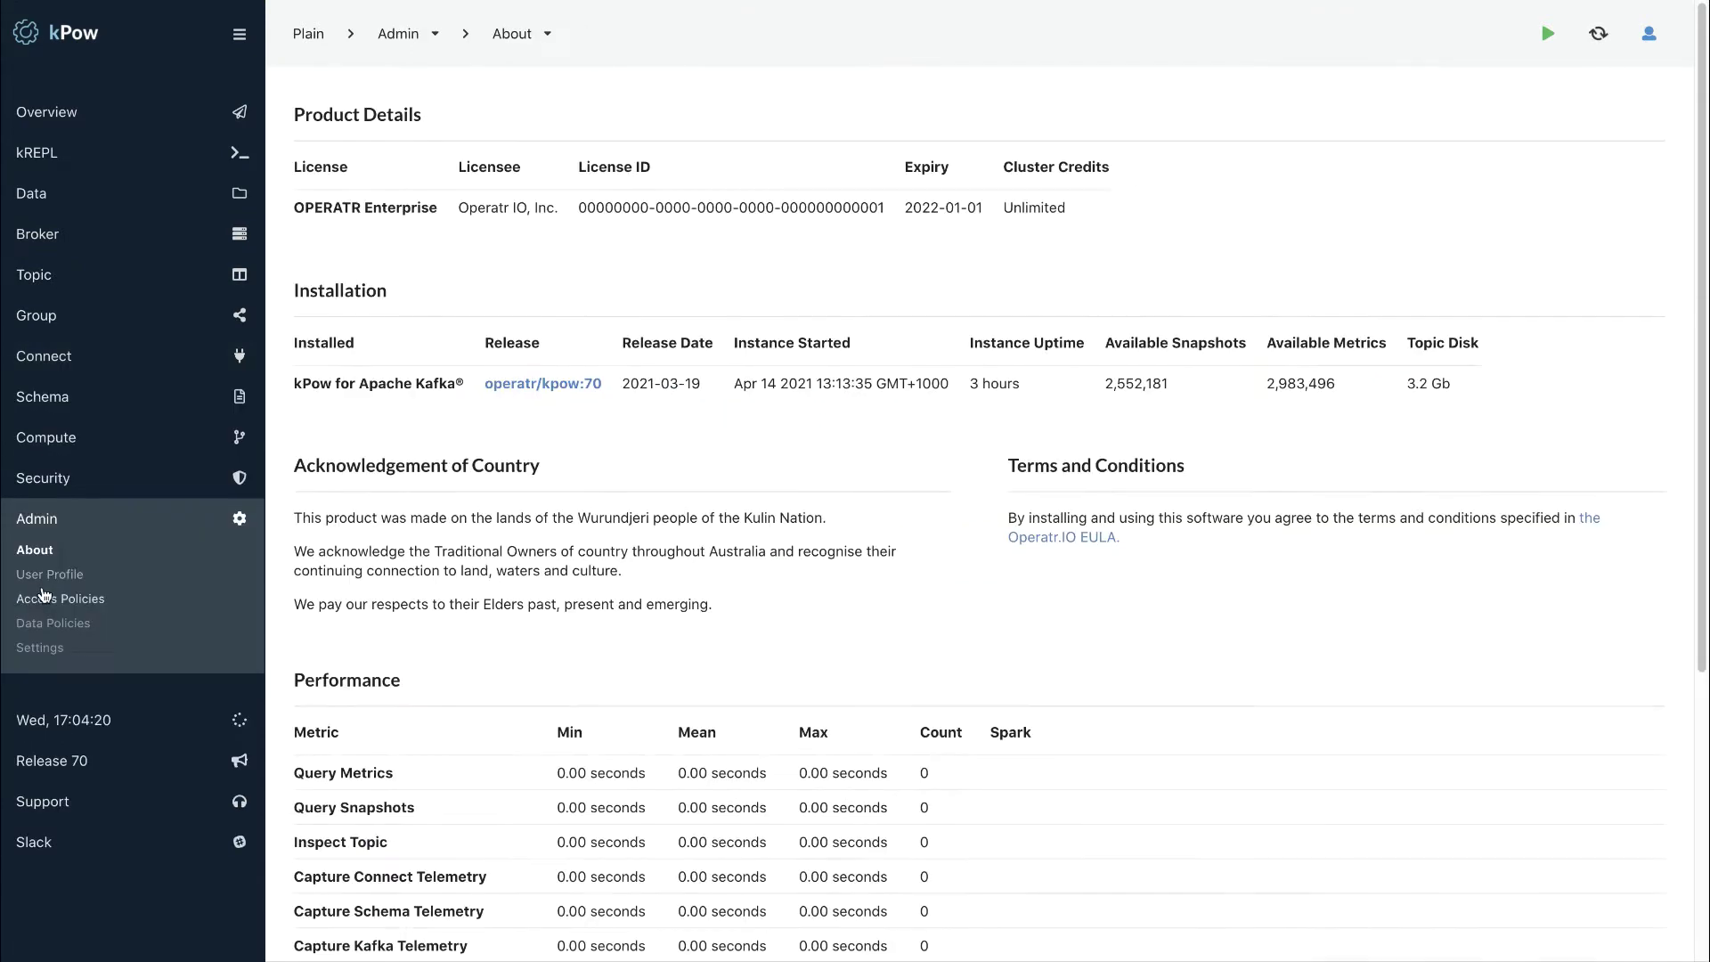
left_click(69, 575)
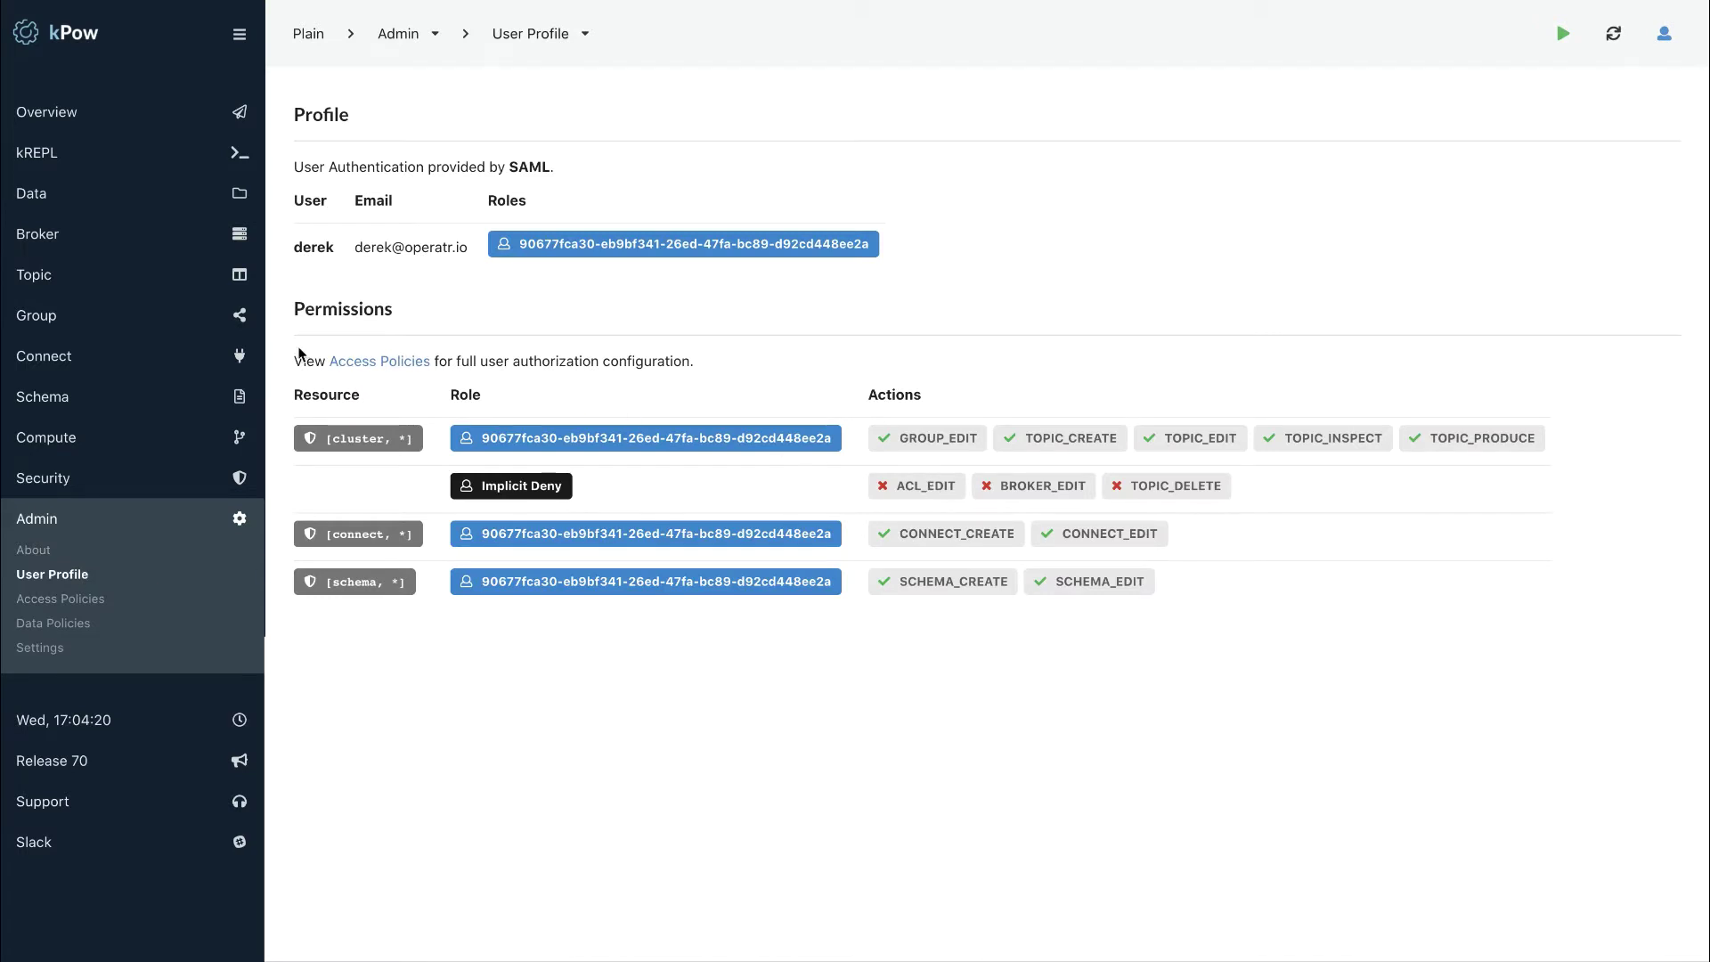
left_click(83, 331)
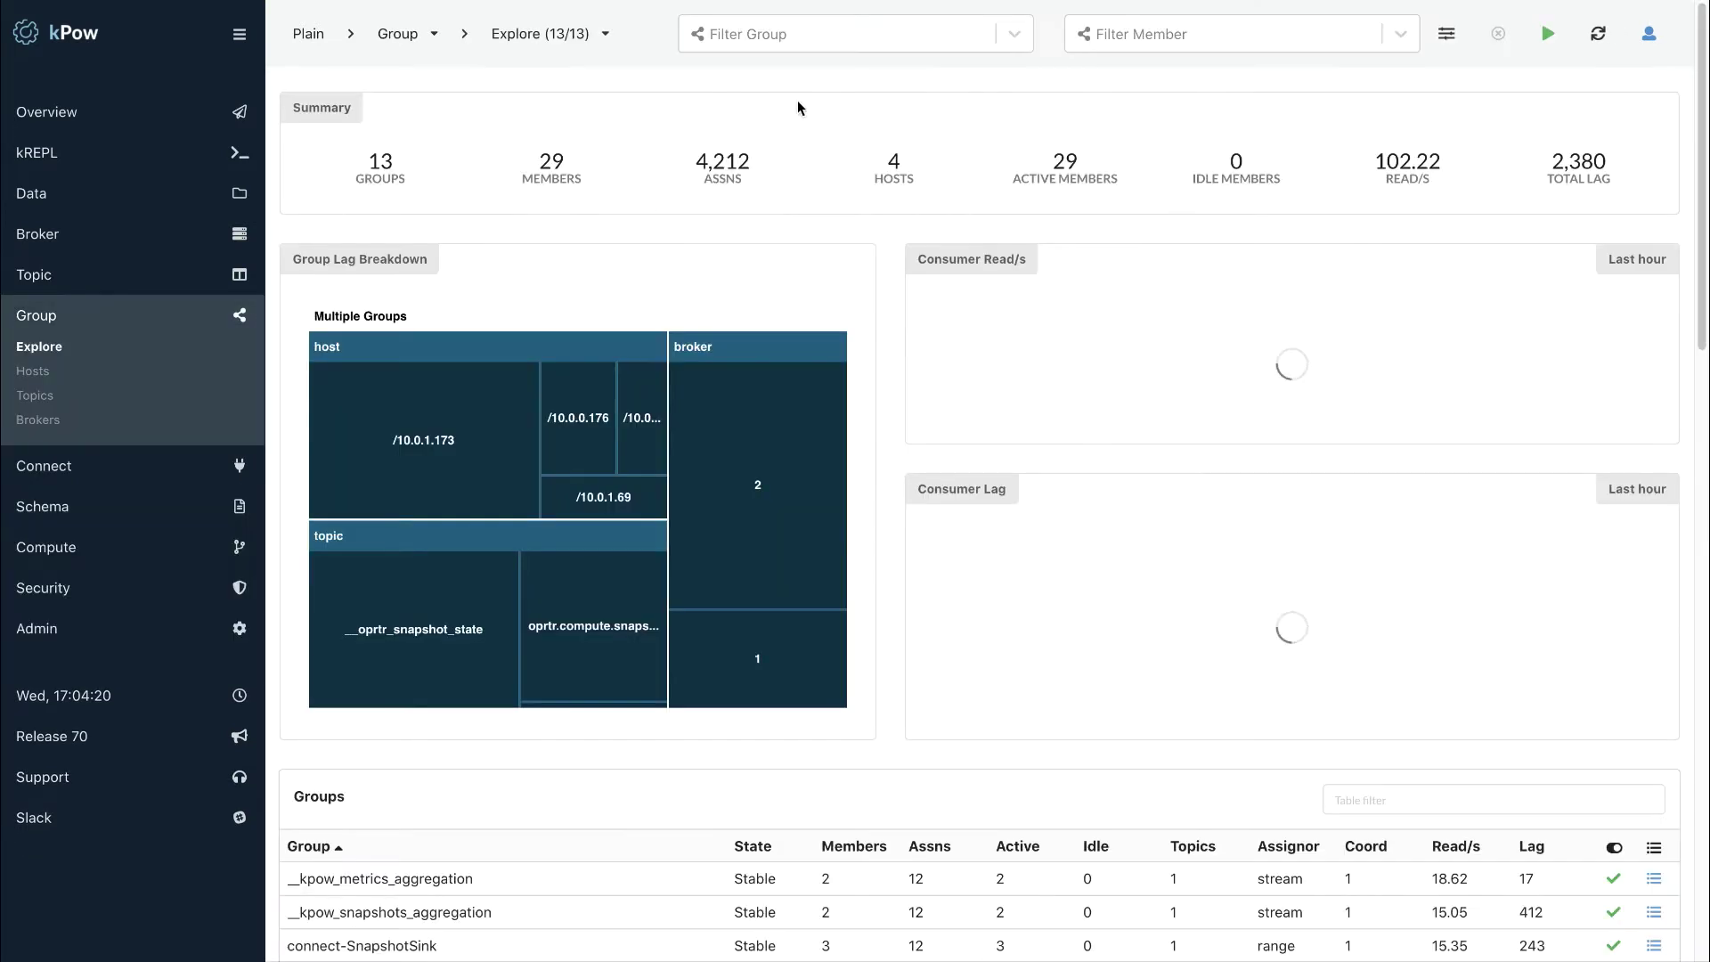
Step: Filter groups to __kpow_metrics_aggregation and open Manage Offsets for it
left_click(884, 31)
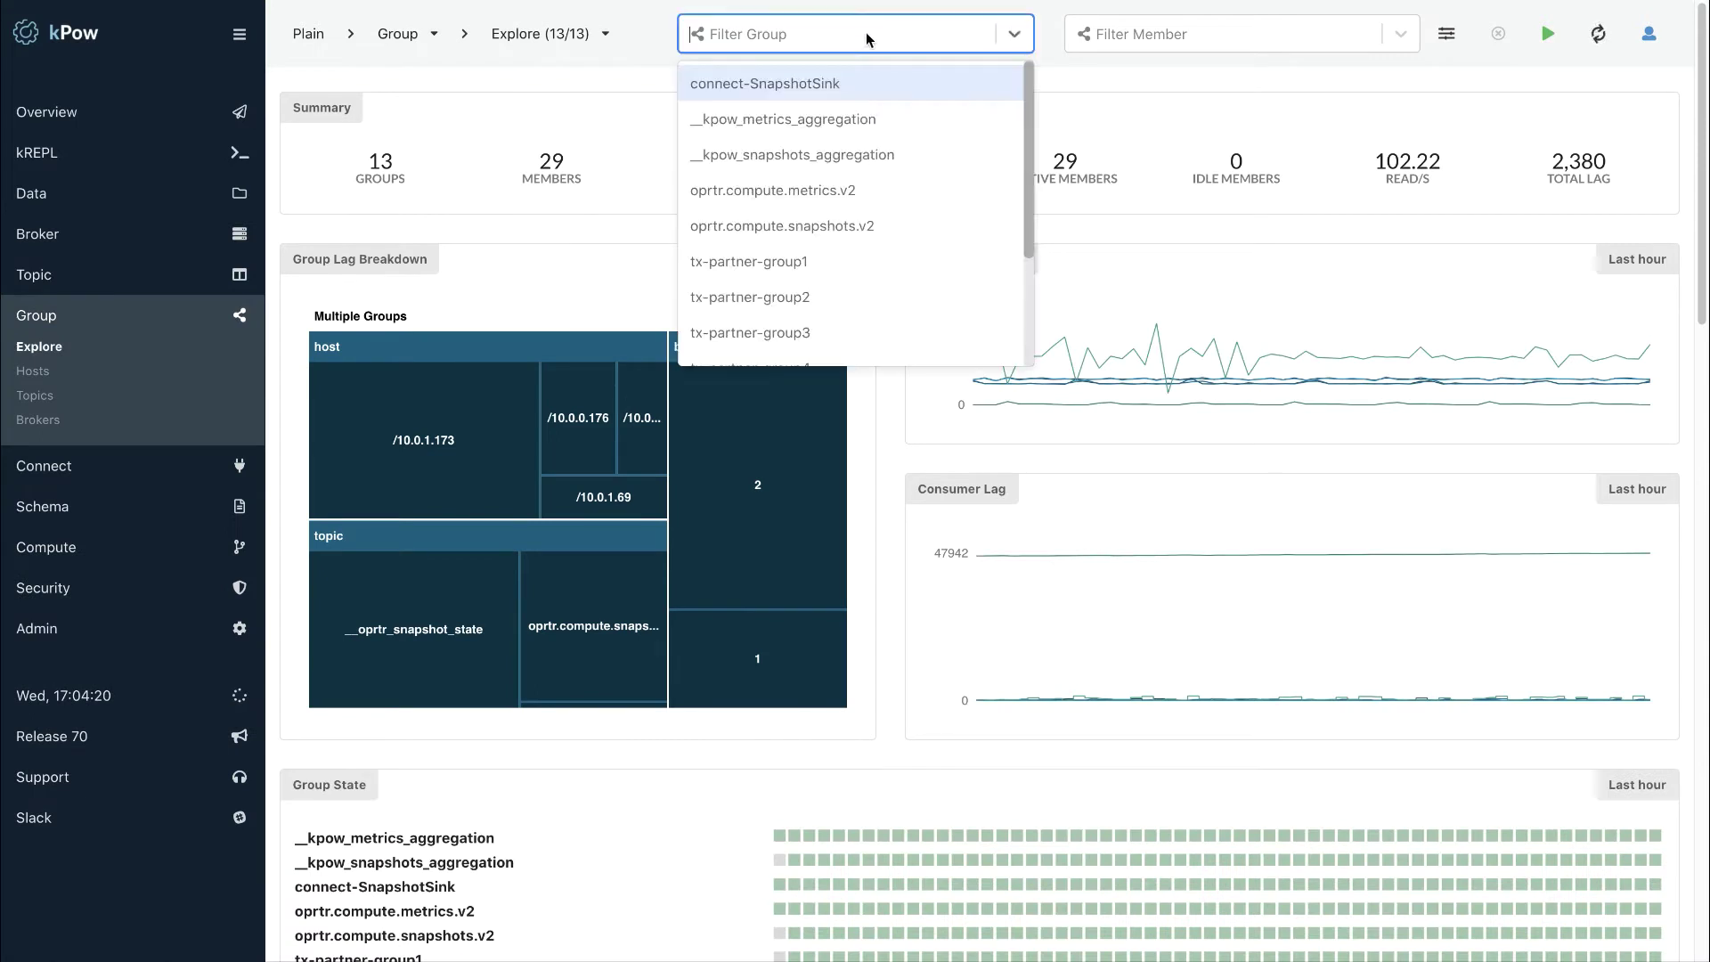
left_click(814, 123)
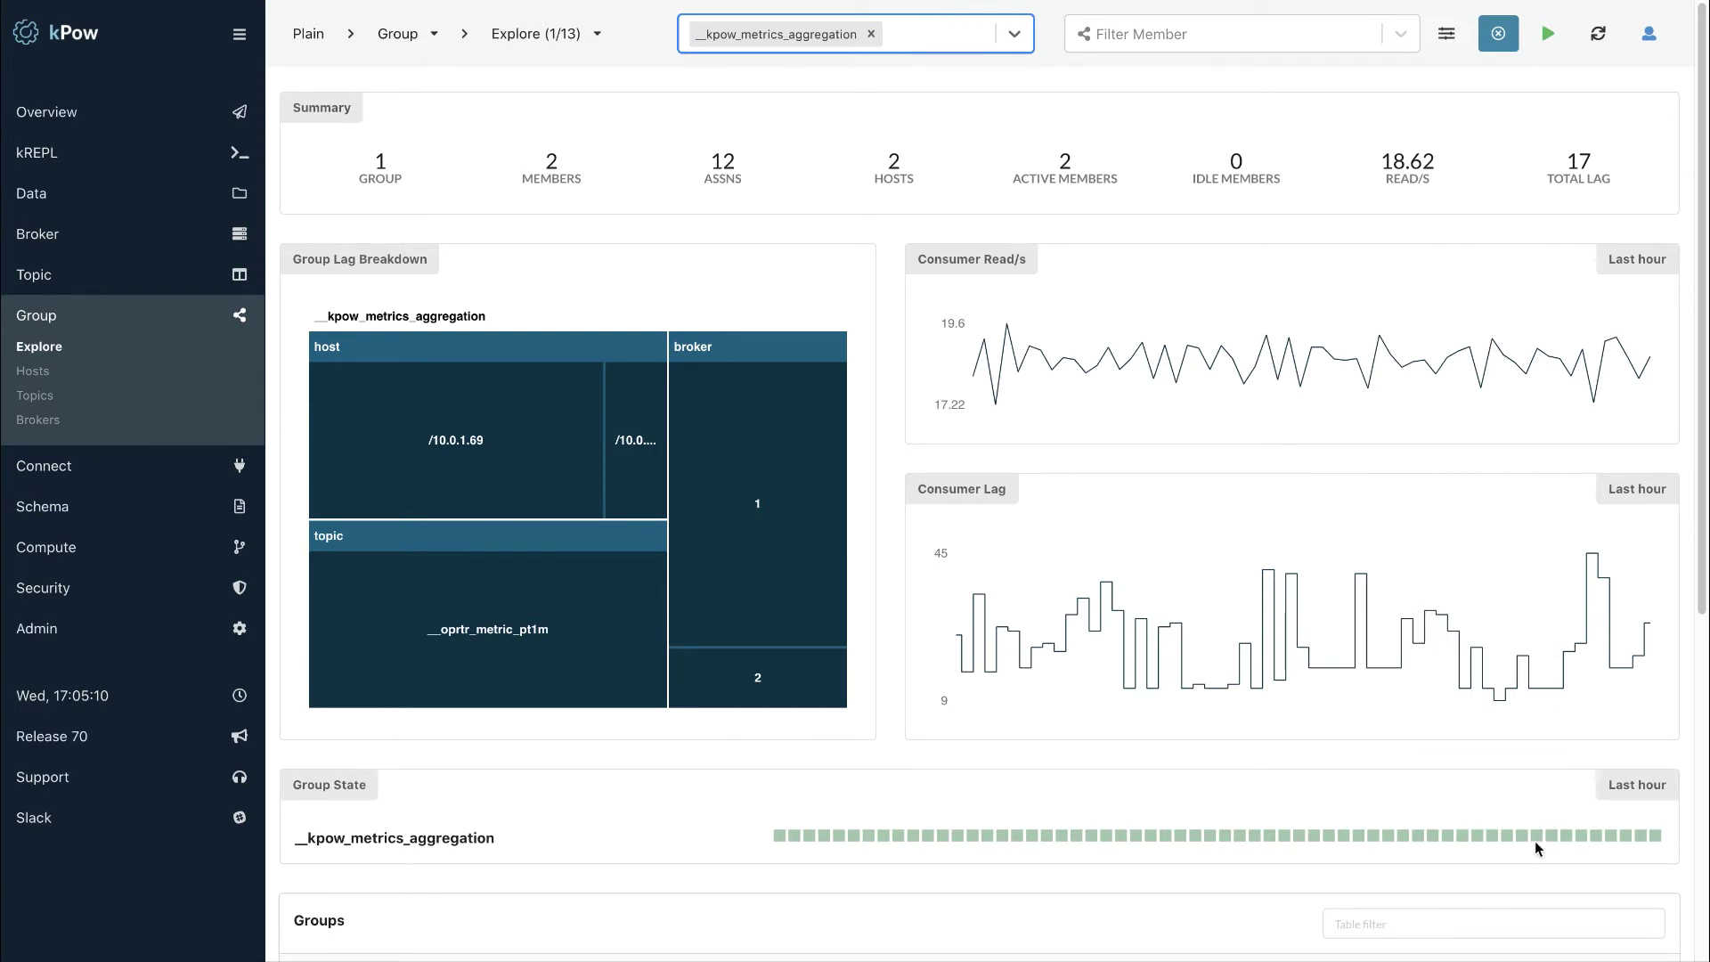
scroll(1538, 844, "down", 1)
left_click(1655, 939)
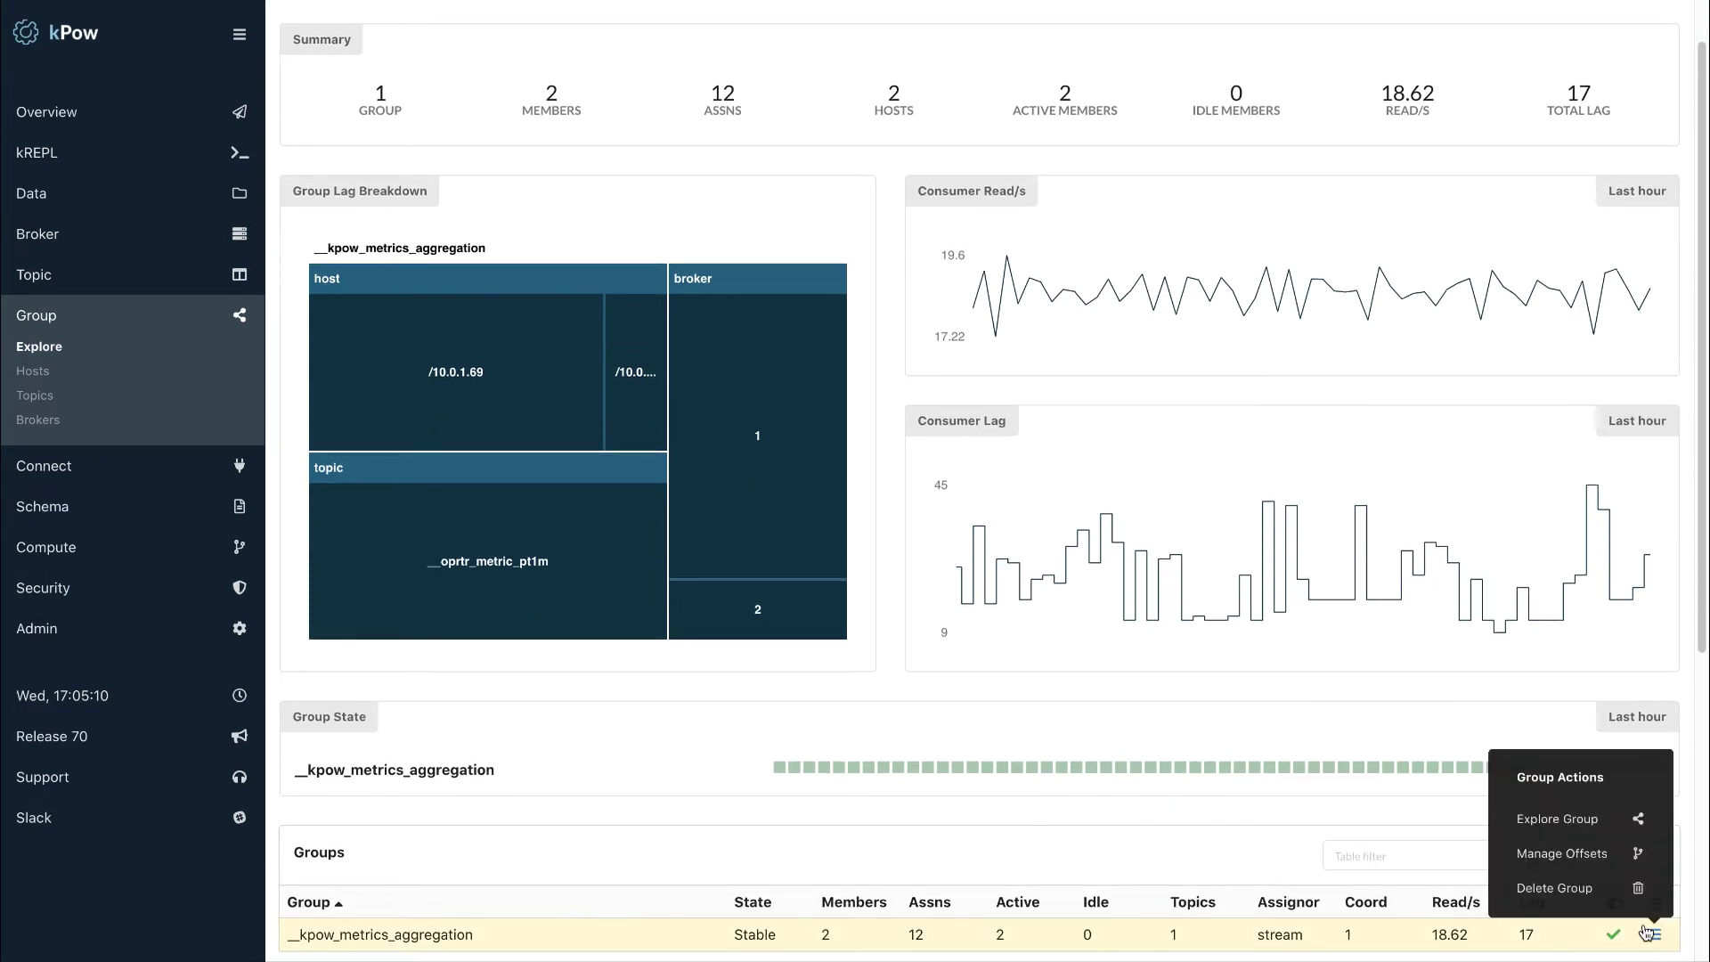
left_click(1563, 853)
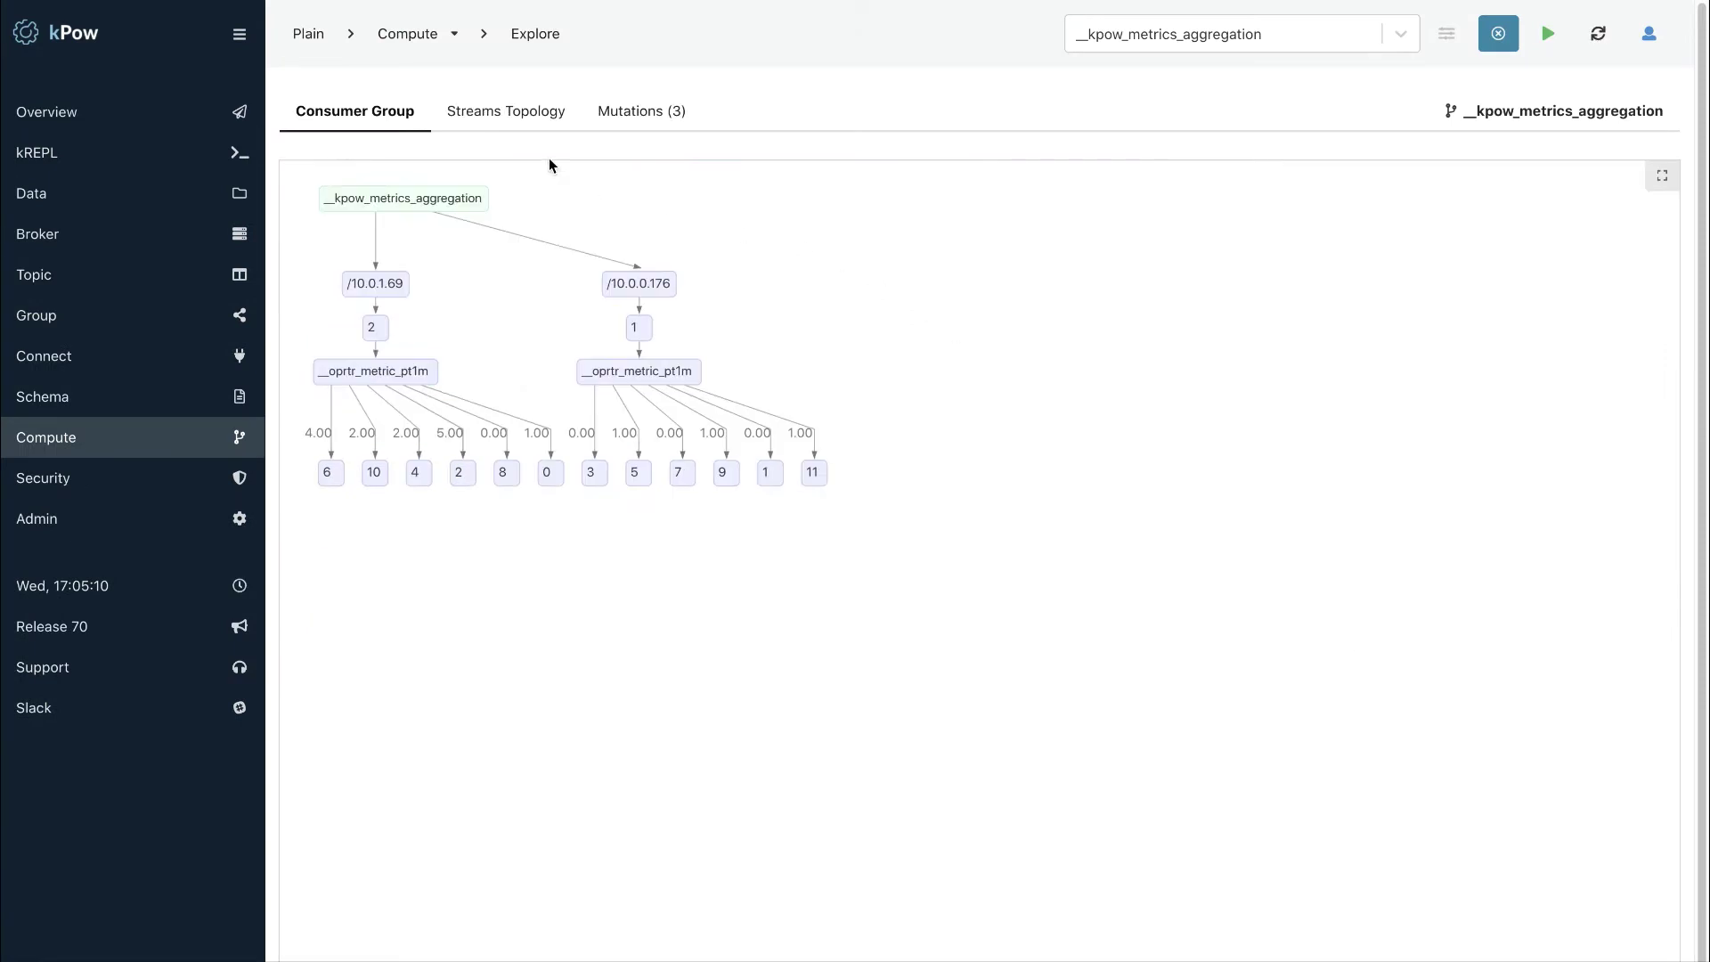
Step: Inspect the streams topology and the aggregate state store's RocksDB metrics
left_click(533, 119)
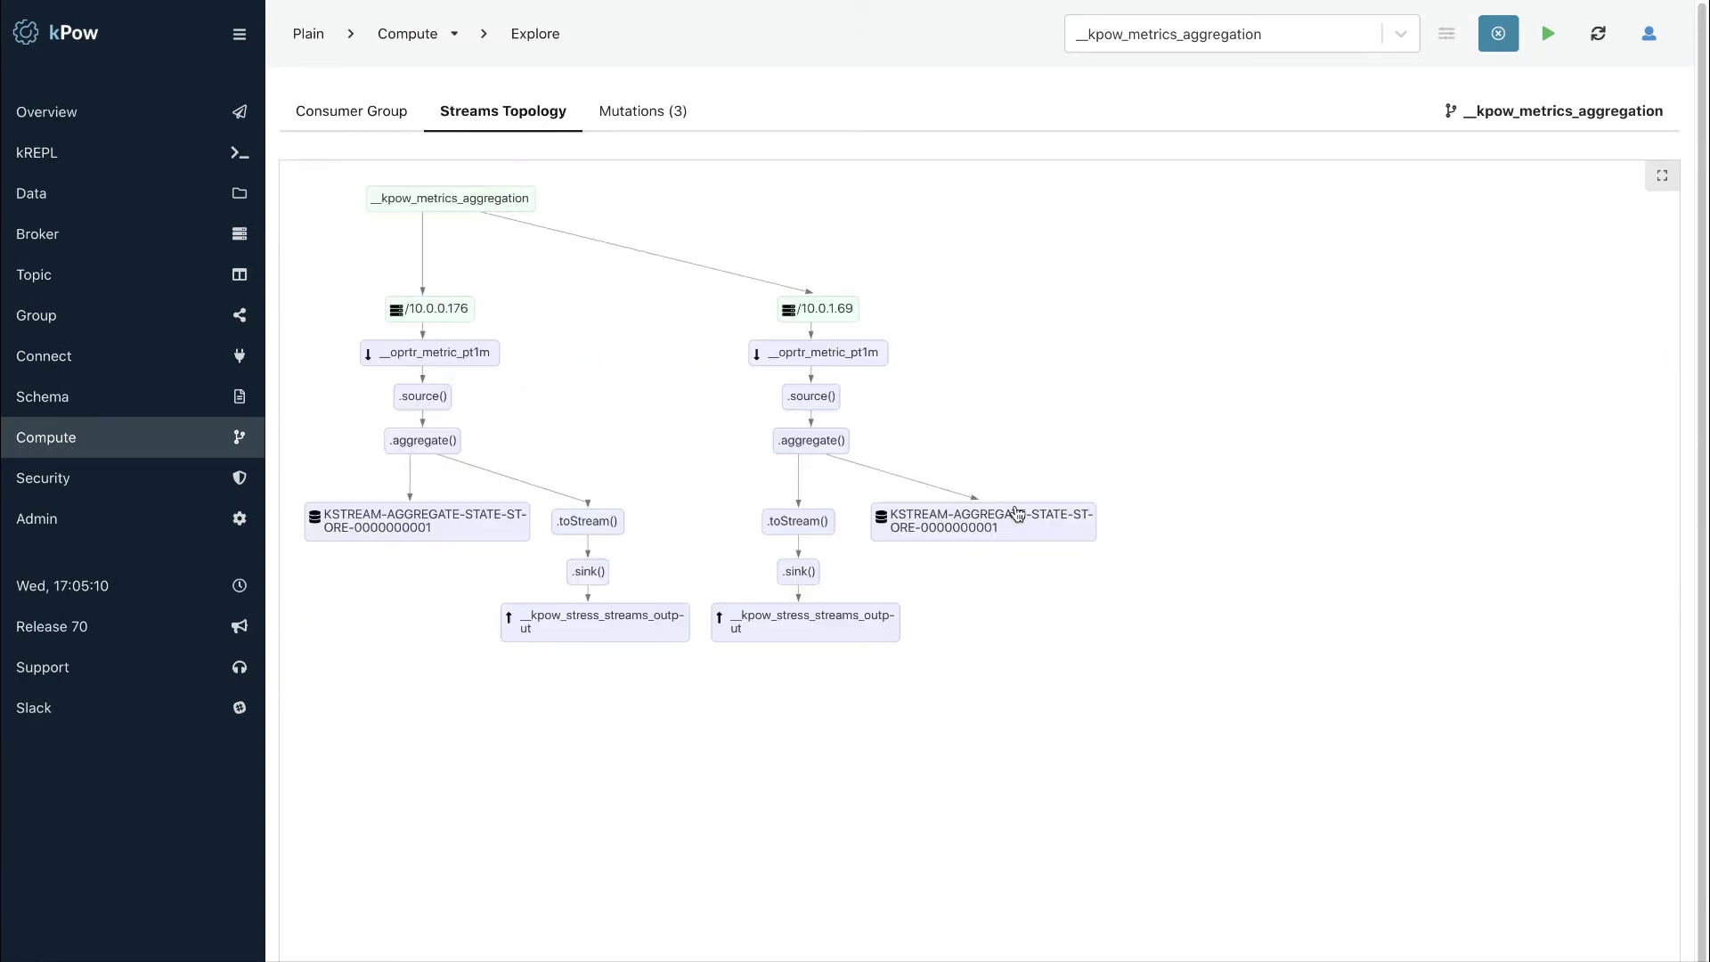
left_click(1018, 514)
left_click(1161, 238)
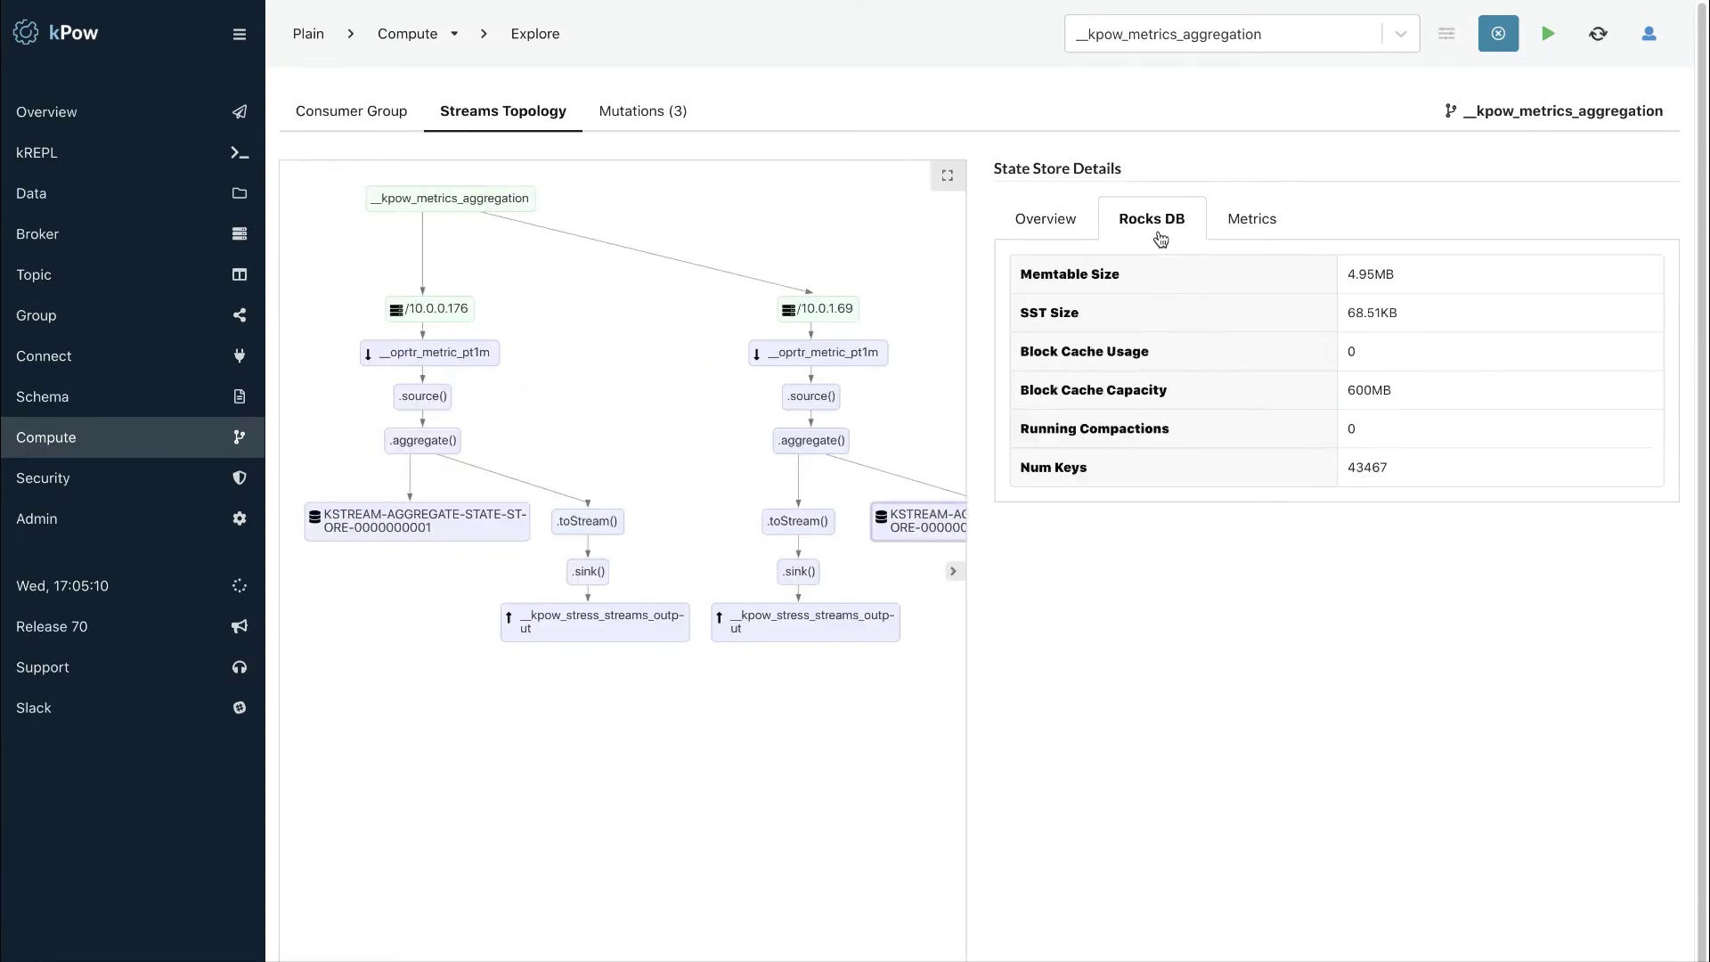
left_click(344, 120)
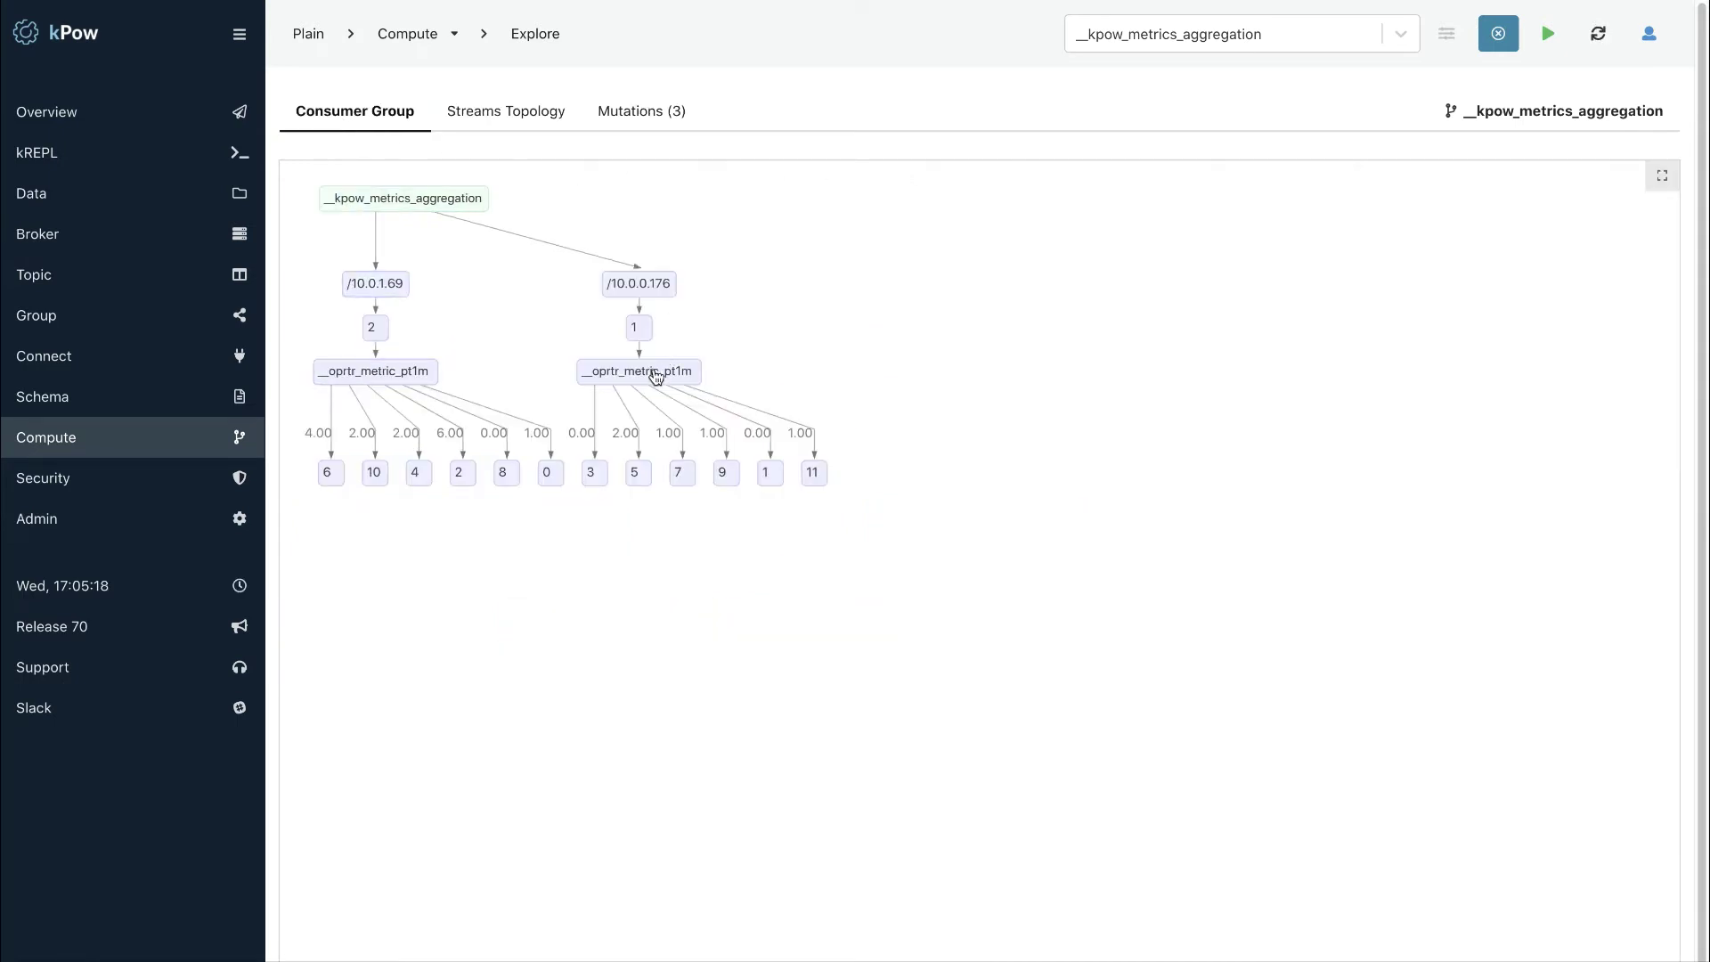
Step: Reset the second member's __oprtr_metric_pt1m offsets to earliest and confirm
left_click(655, 372)
left_click(1206, 486)
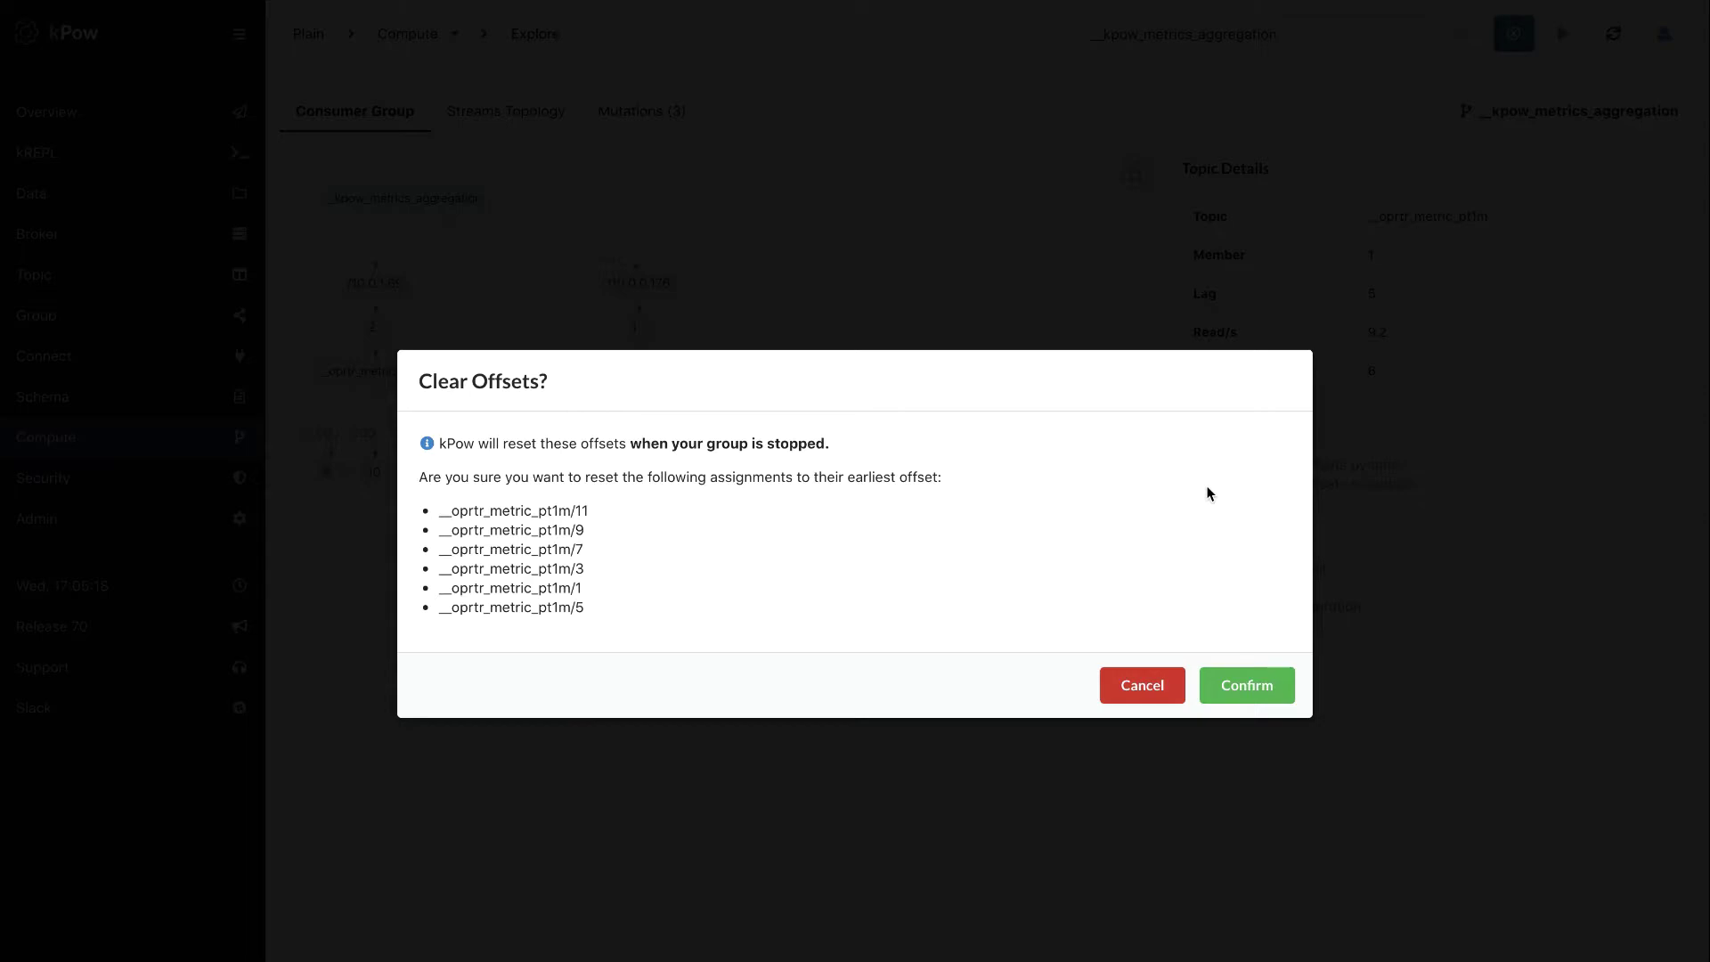
left_click(1247, 686)
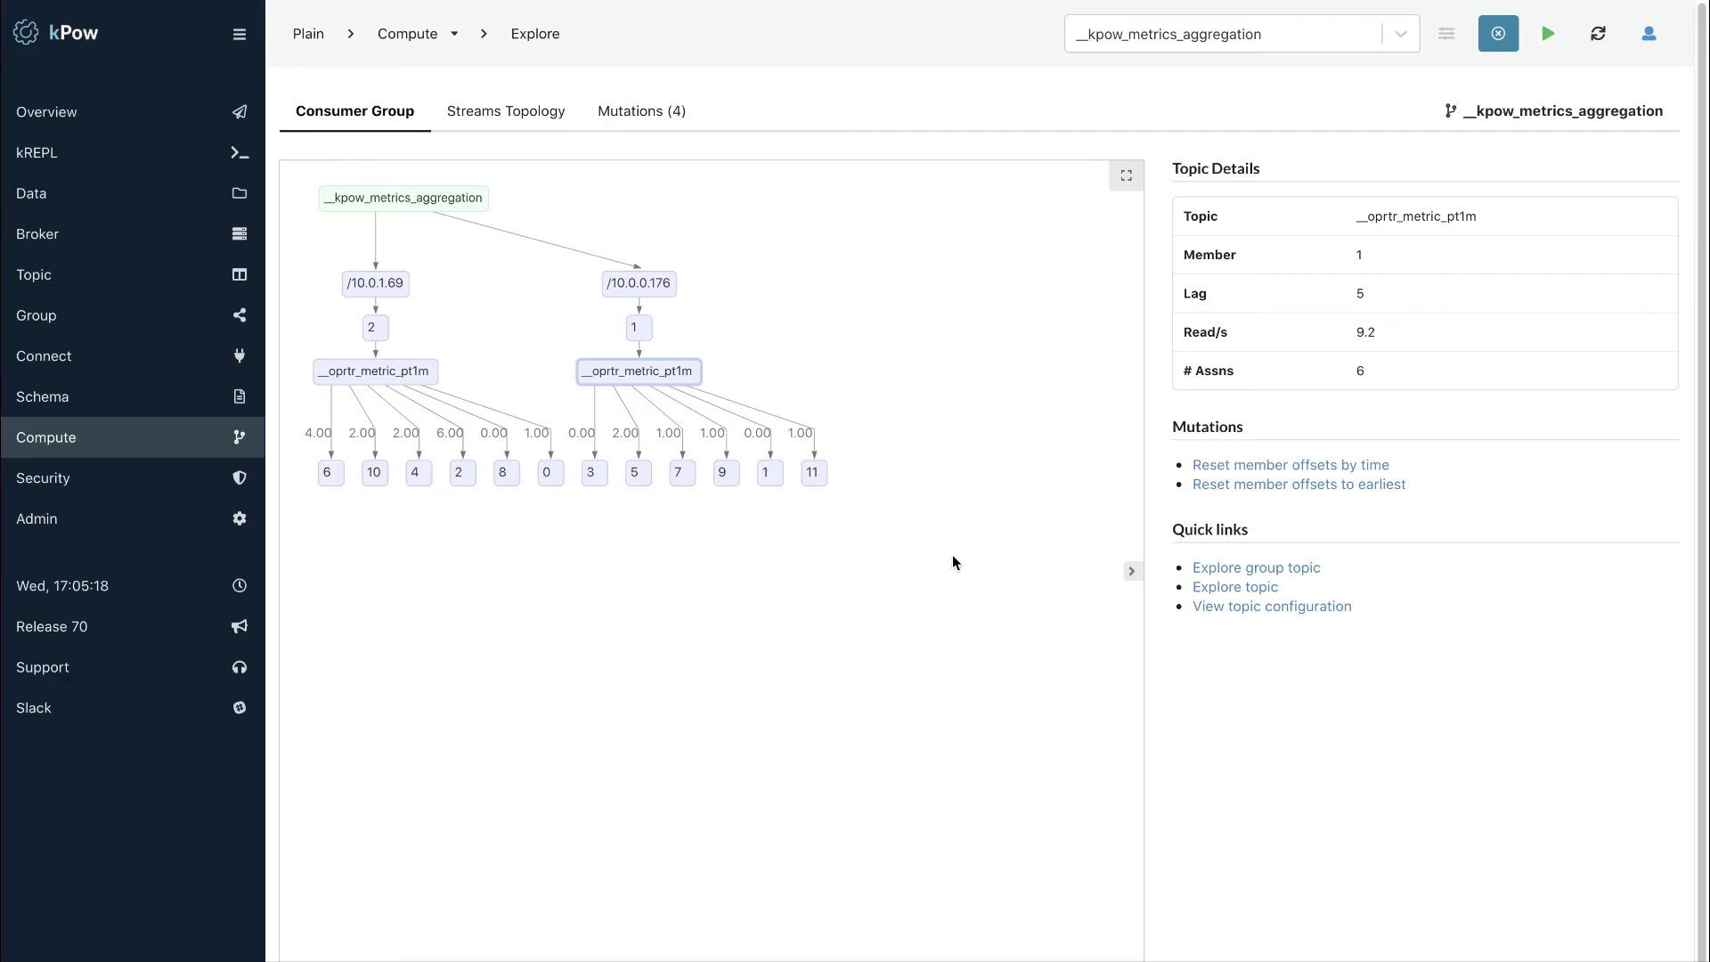
Step: Search __oprtr_metric_pt1m with Transit / JSON key and value deserializers, then return to Overview
left_click(134, 200)
left_click(499, 256)
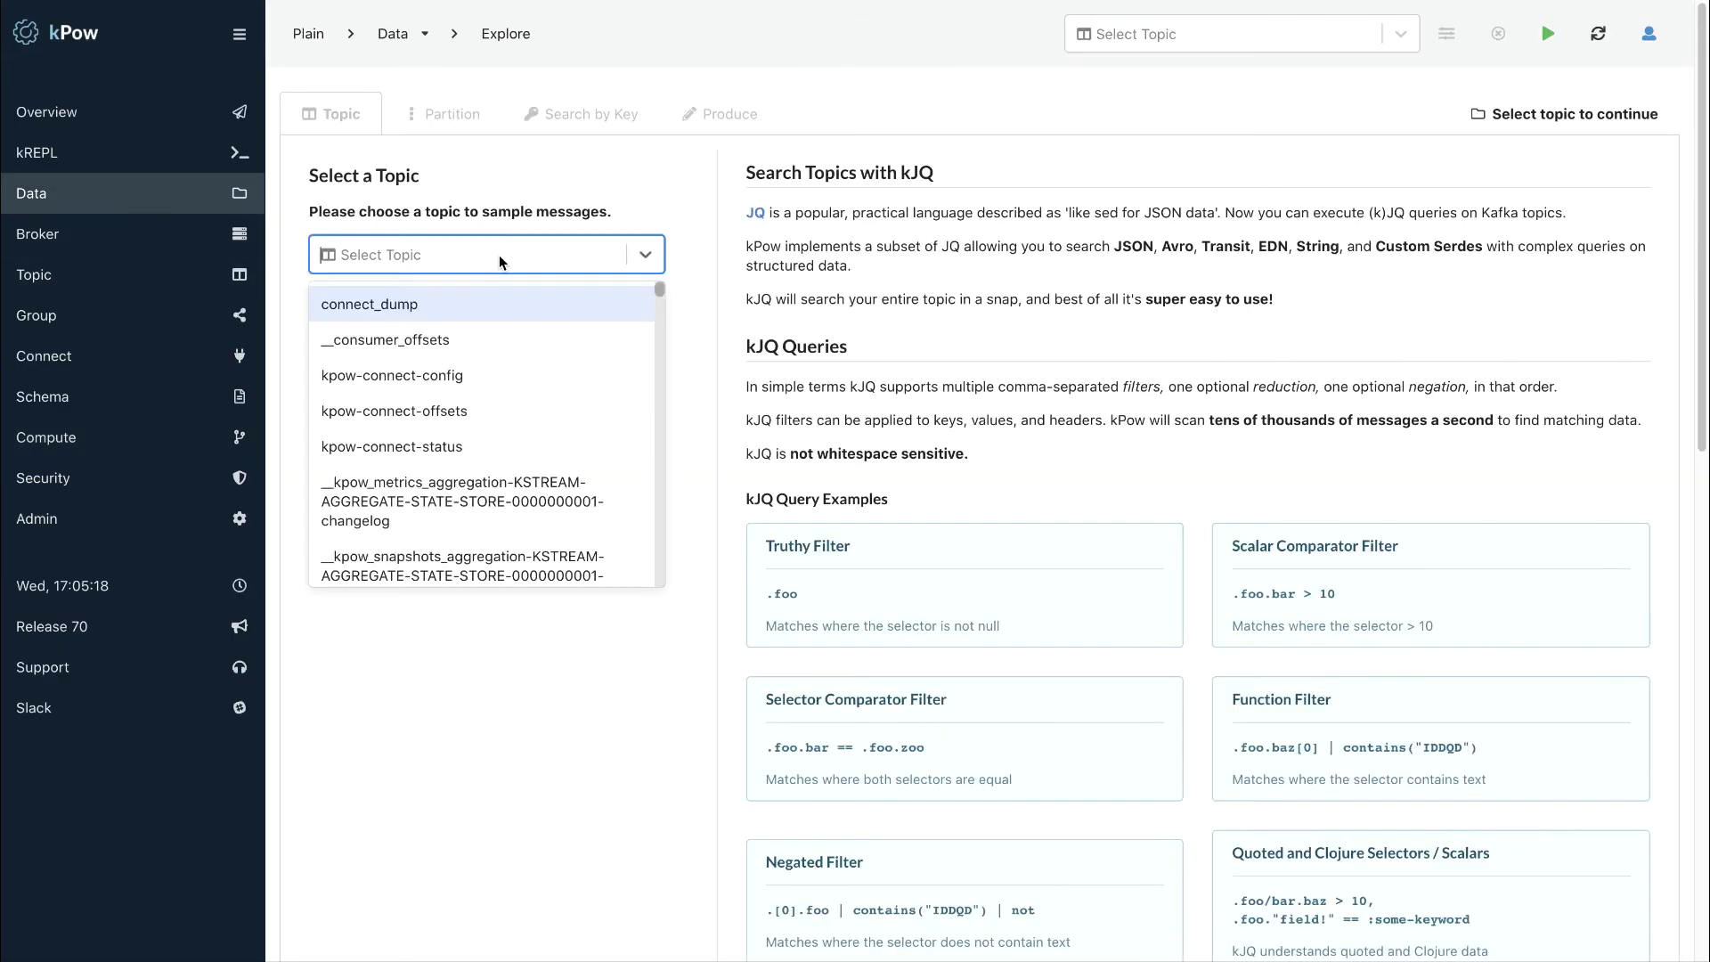
scroll(549, 375, "down", 2)
scroll(536, 410, "down", 3)
left_click(476, 464)
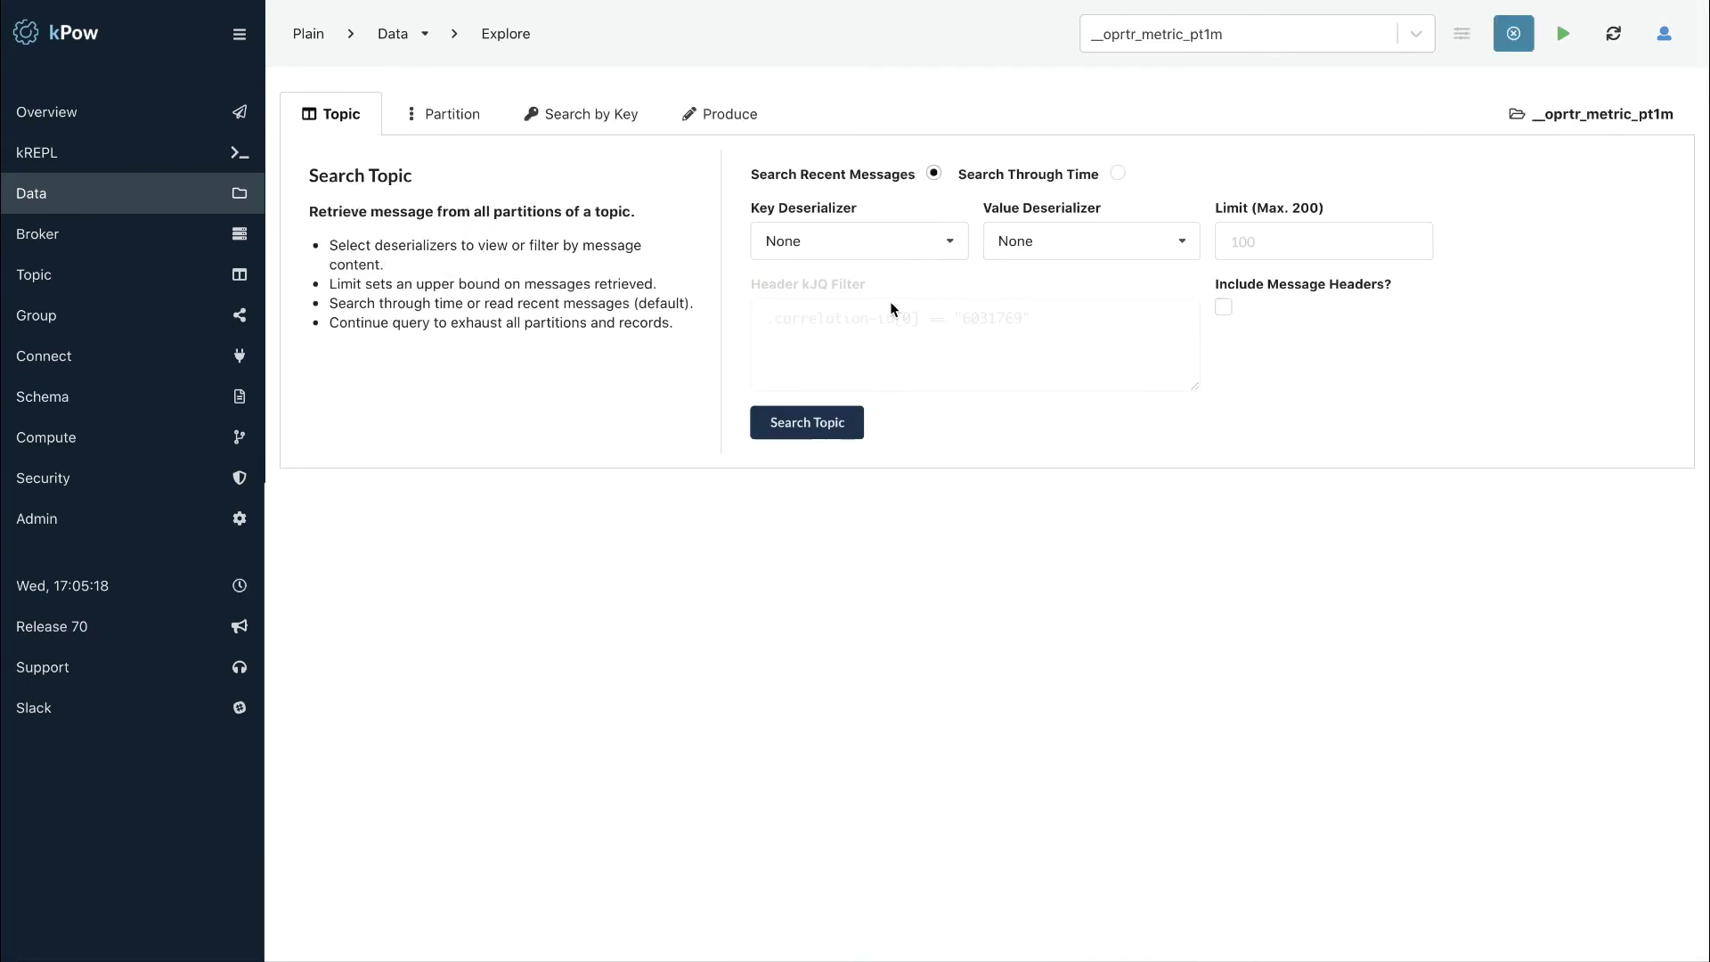
left_click(905, 257)
scroll(853, 425, "down", 2)
scroll(853, 426, "down", 2)
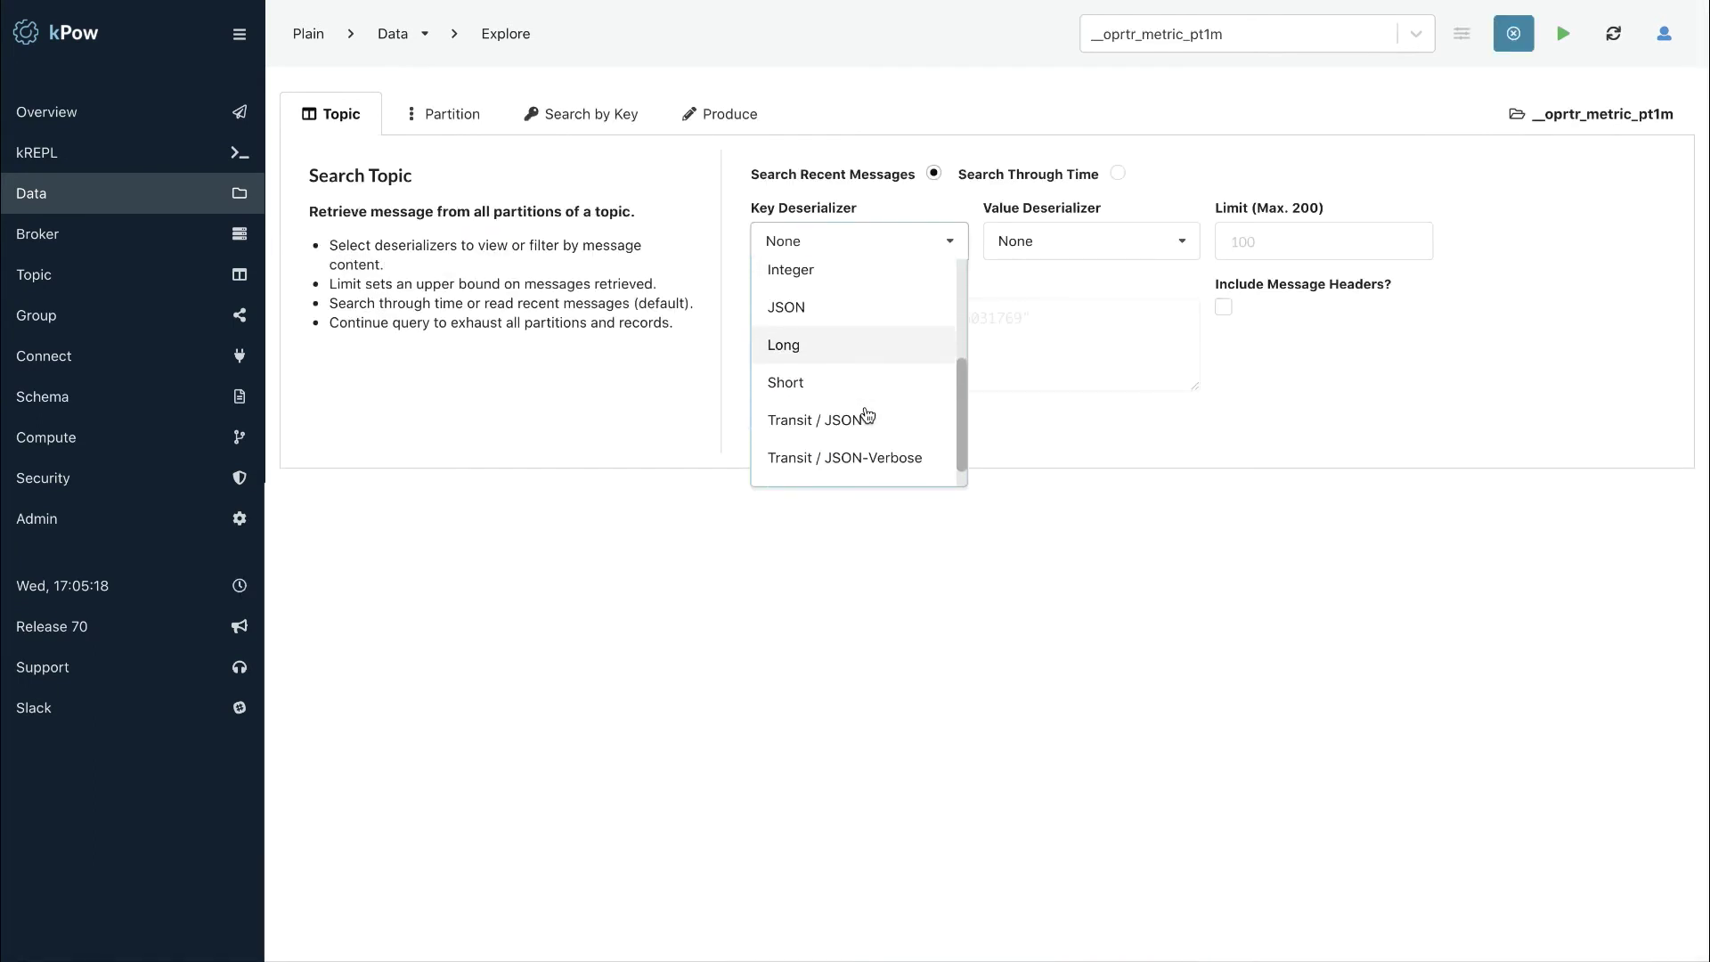
left_click(870, 432)
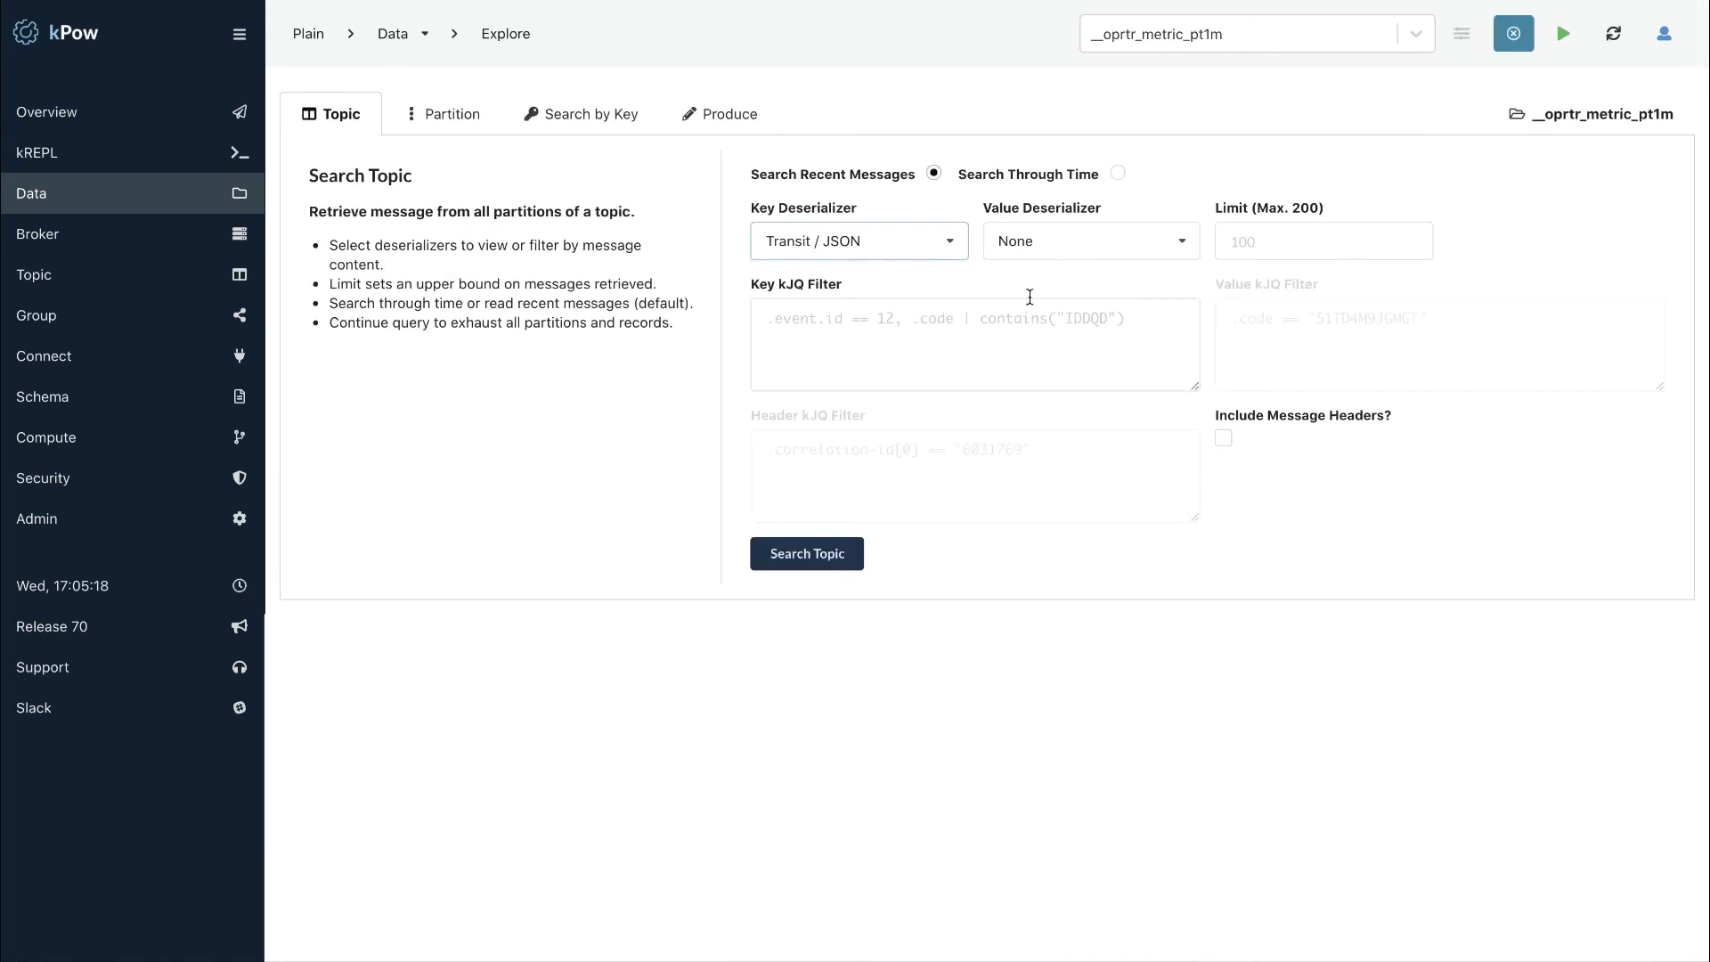
left_click(1118, 245)
scroll(1083, 397, "down", 3)
left_click(1082, 398)
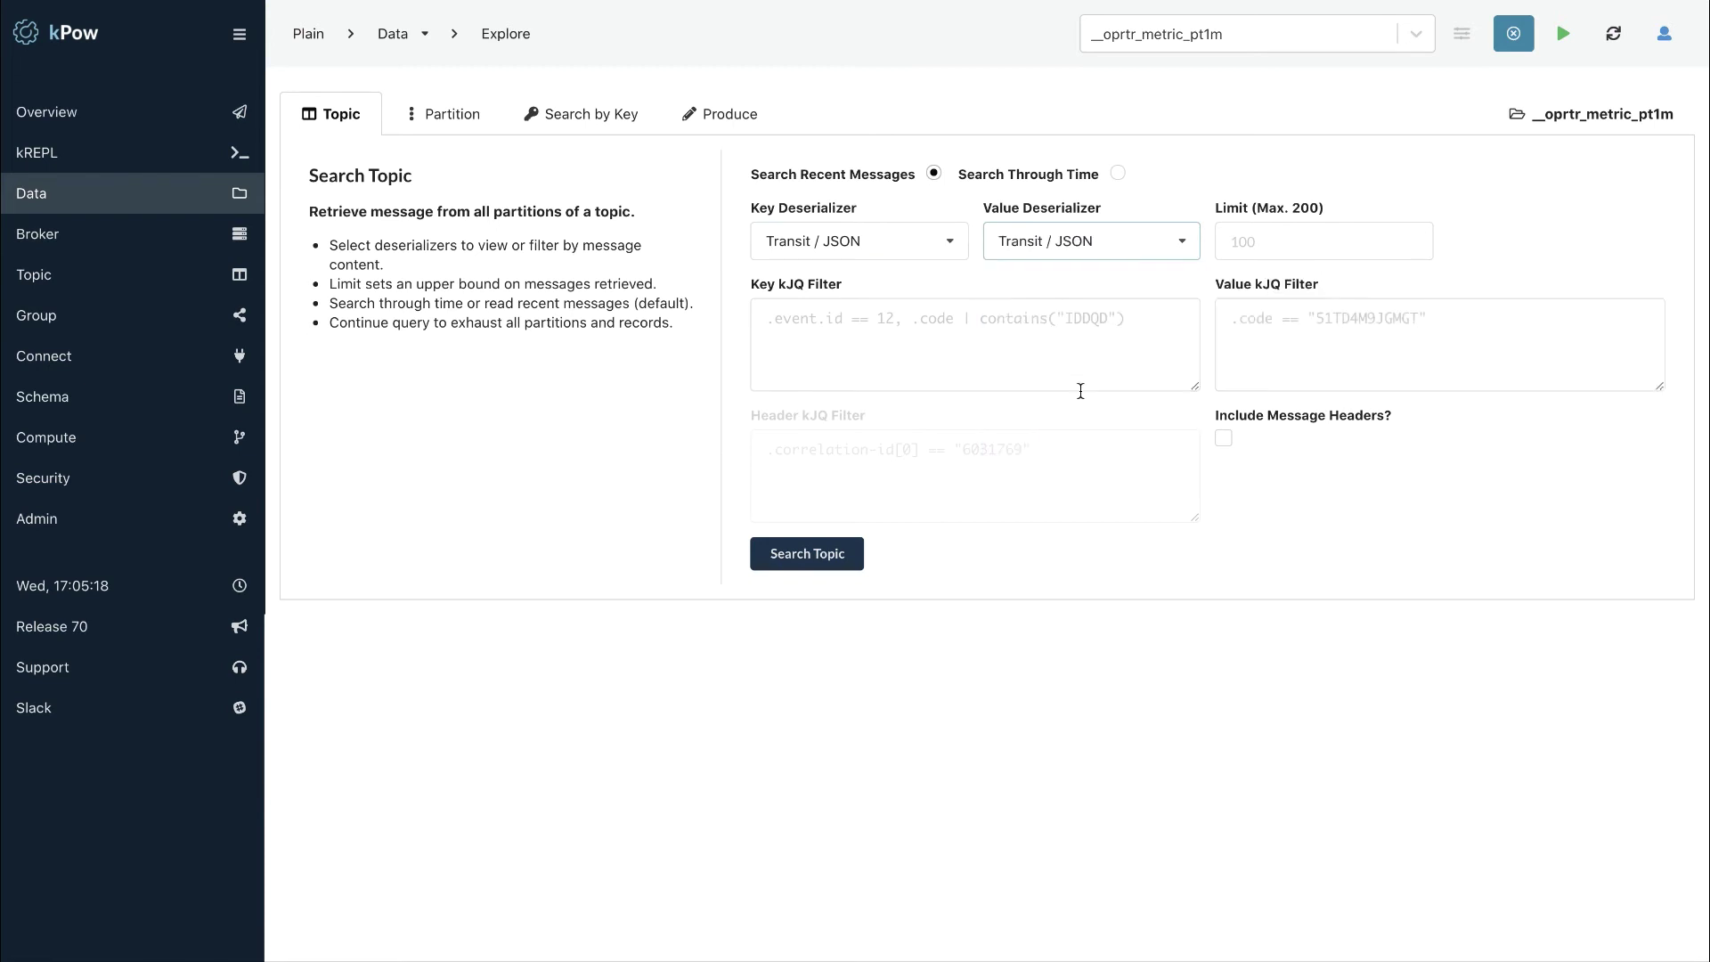
left_click(823, 557)
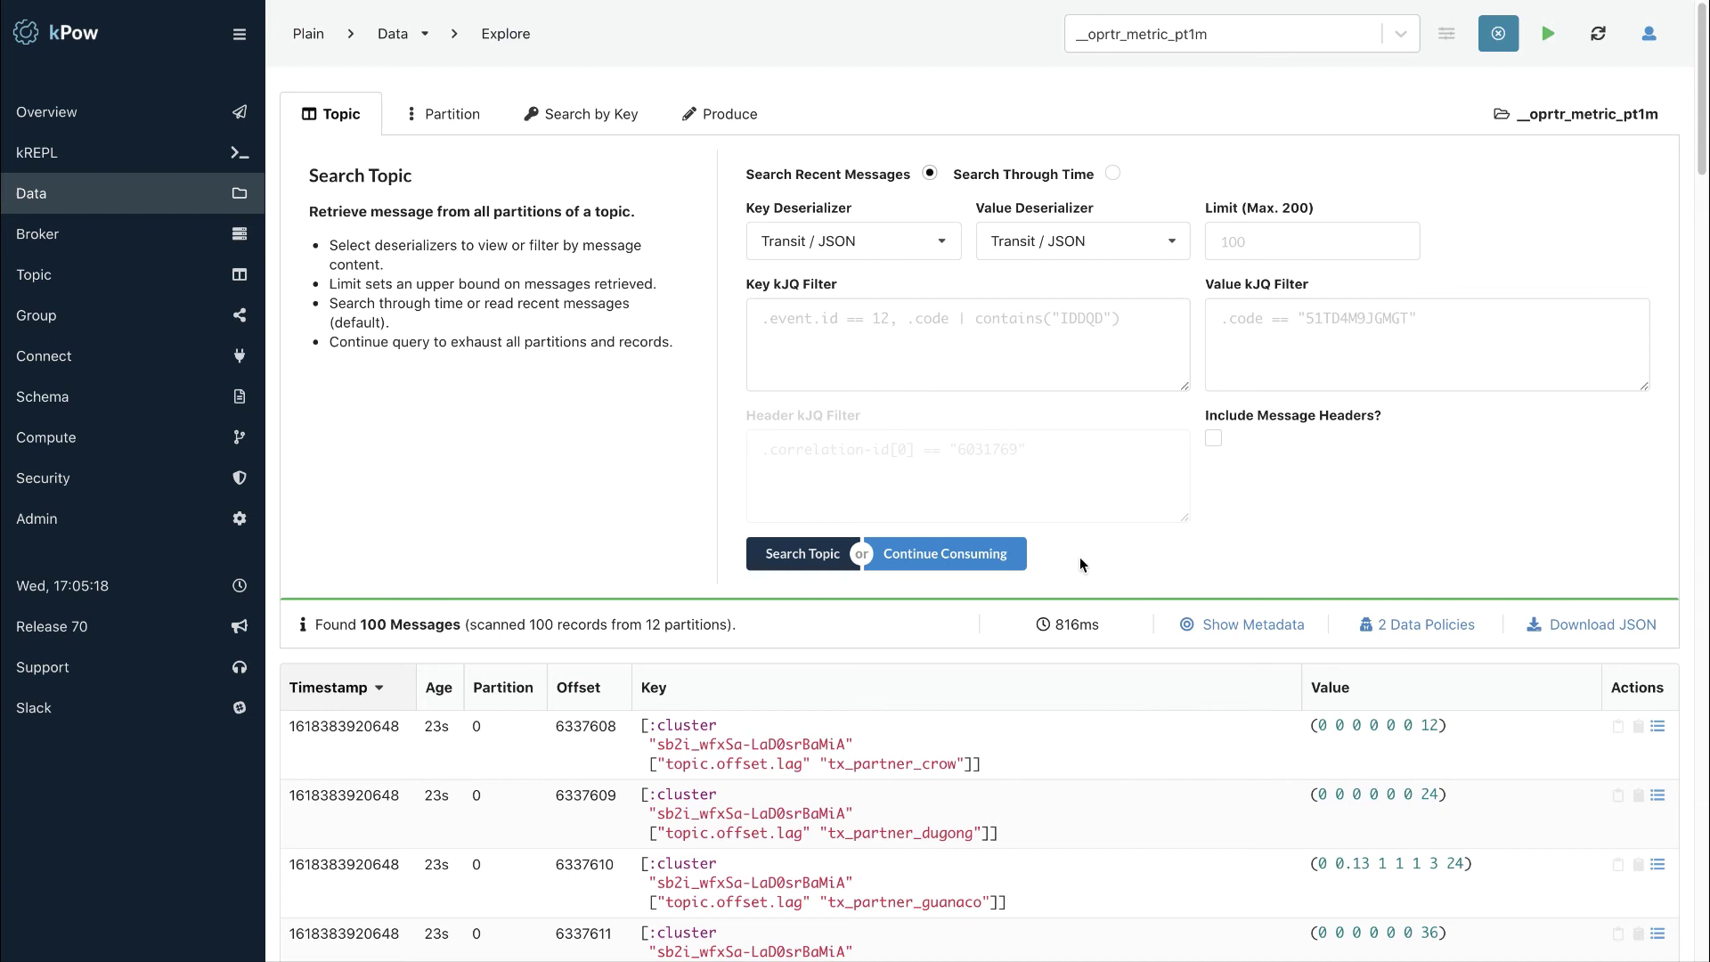
left_click(124, 122)
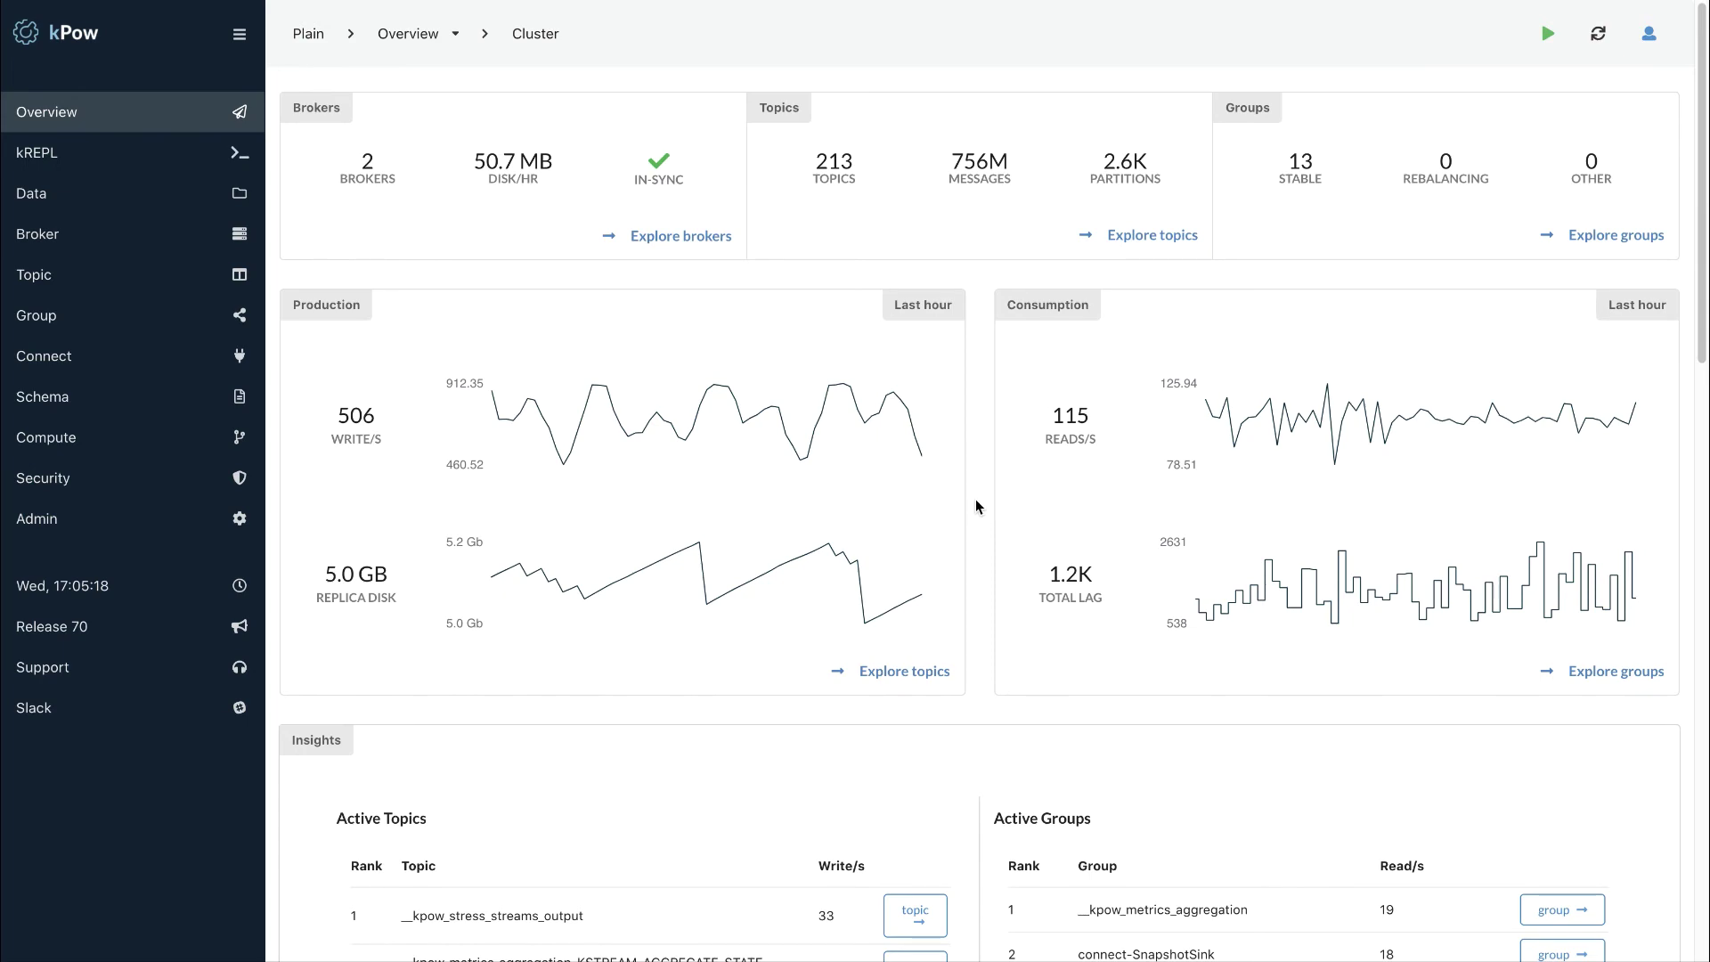
scroll(974, 505, "down", 3)
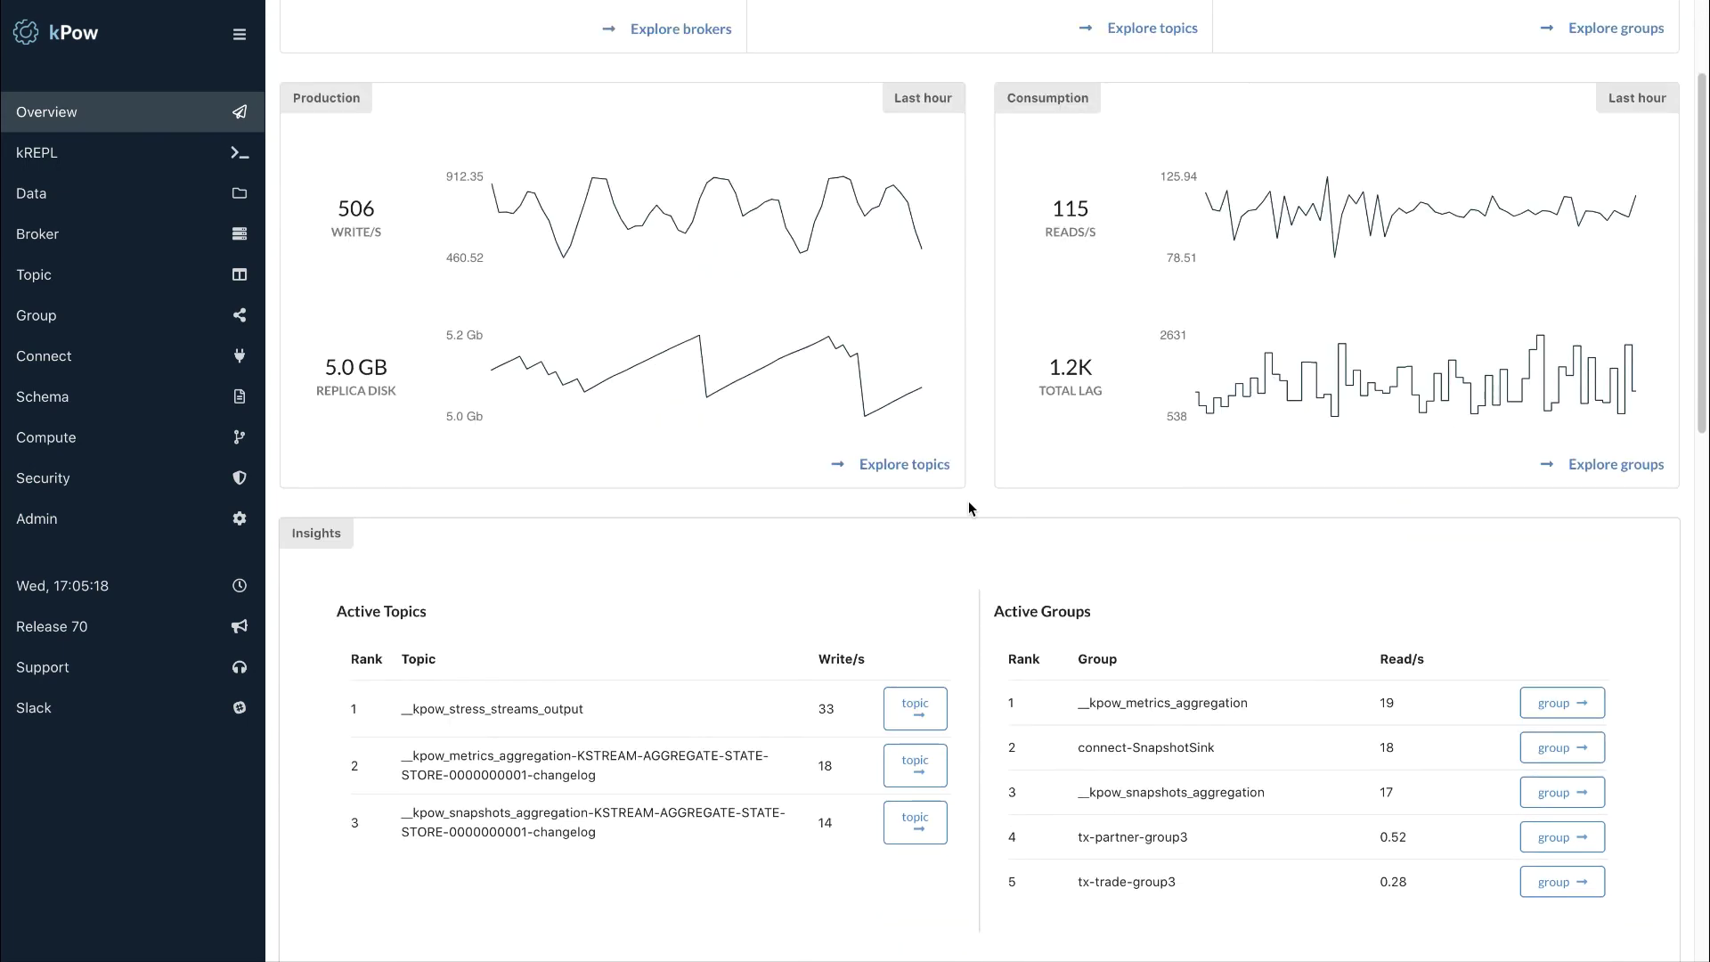
scroll(968, 506, "down", 4)
scroll(969, 507, "down", 5)
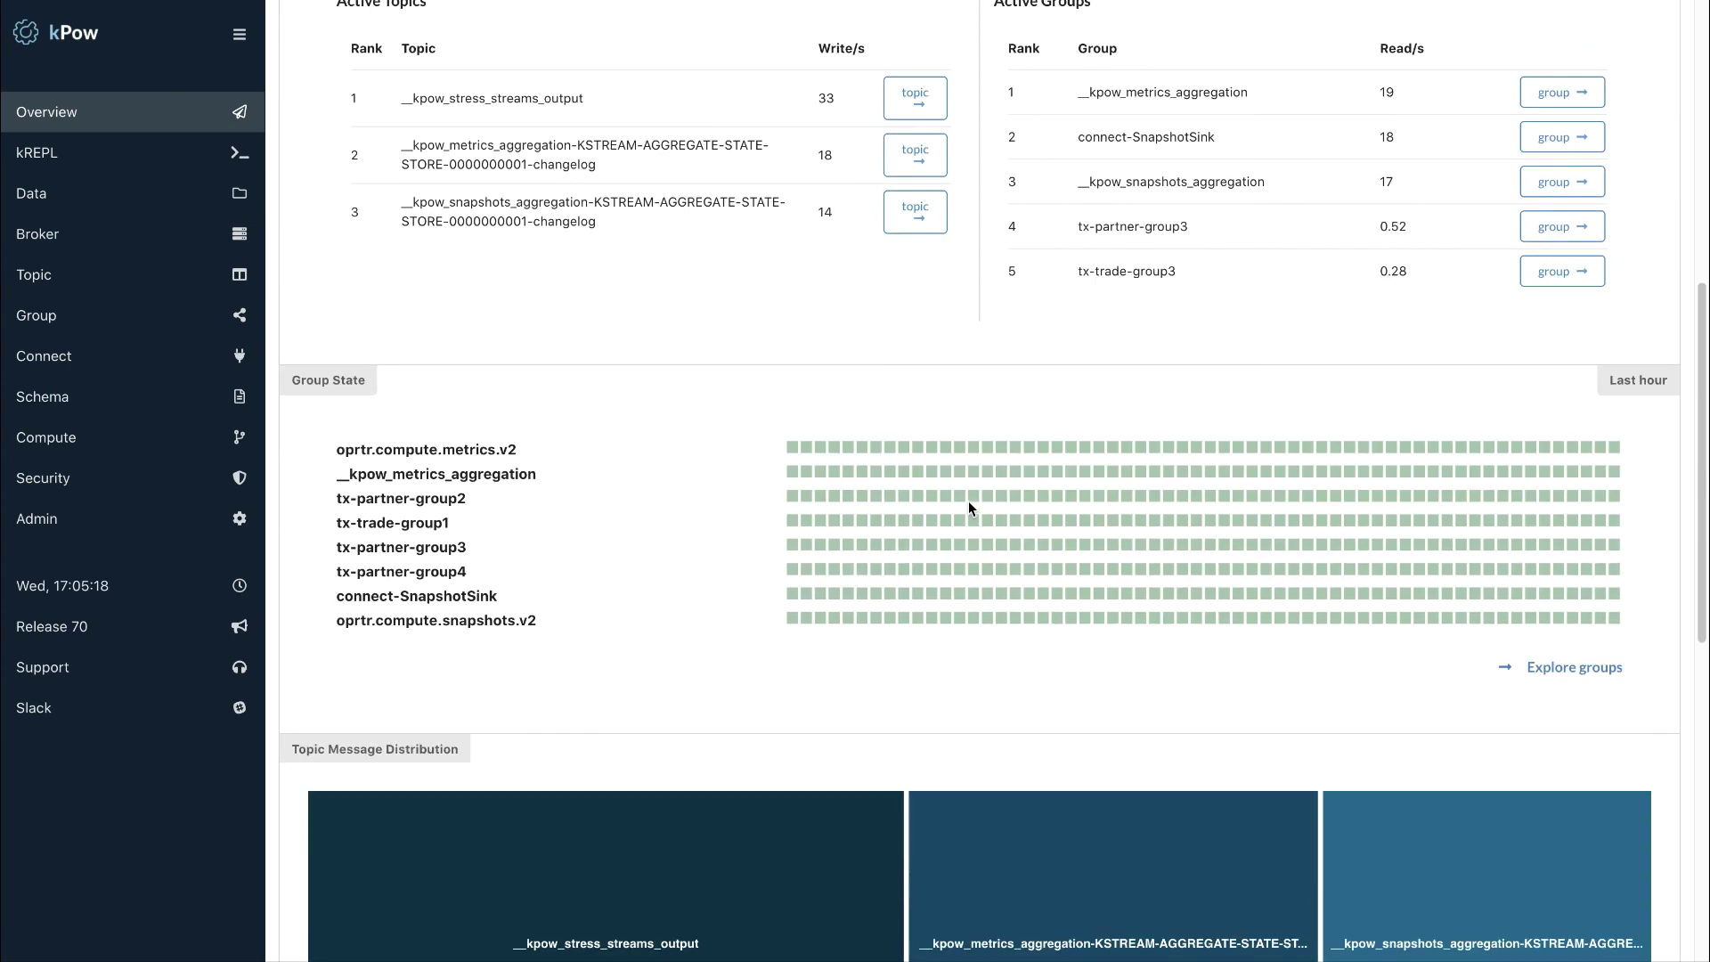
scroll(969, 508, "down", 4)
scroll(969, 507, "down", 4)
scroll(969, 508, "down", 4)
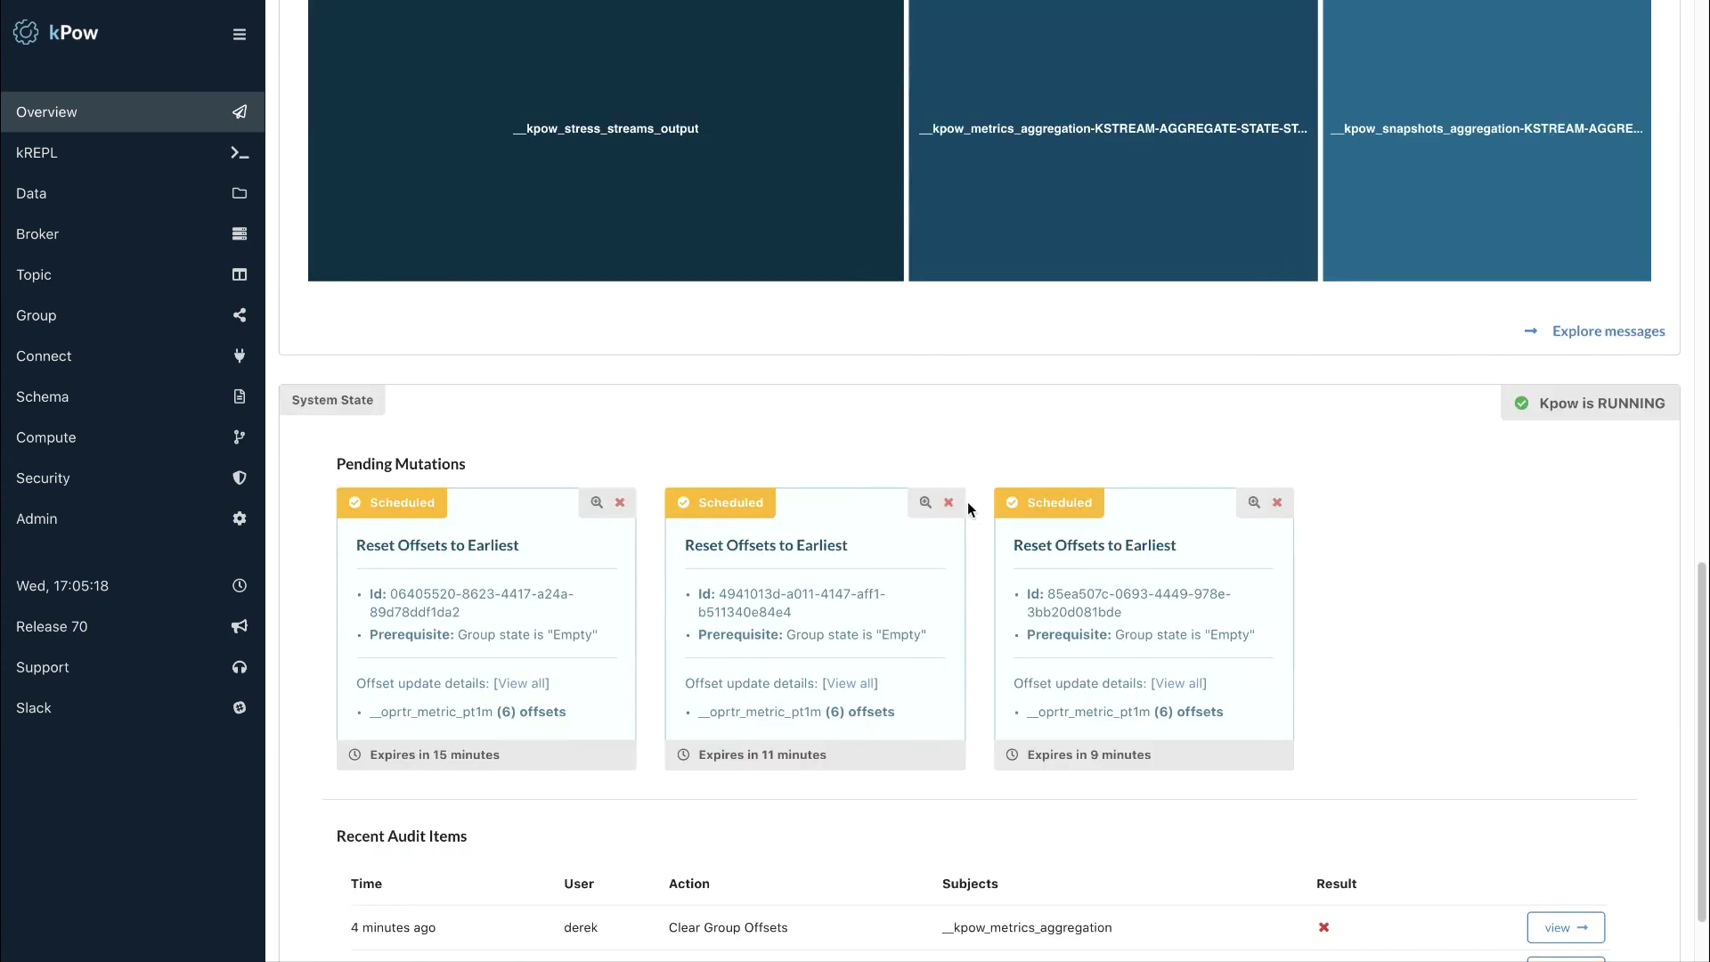
scroll(969, 508, "down", 6)
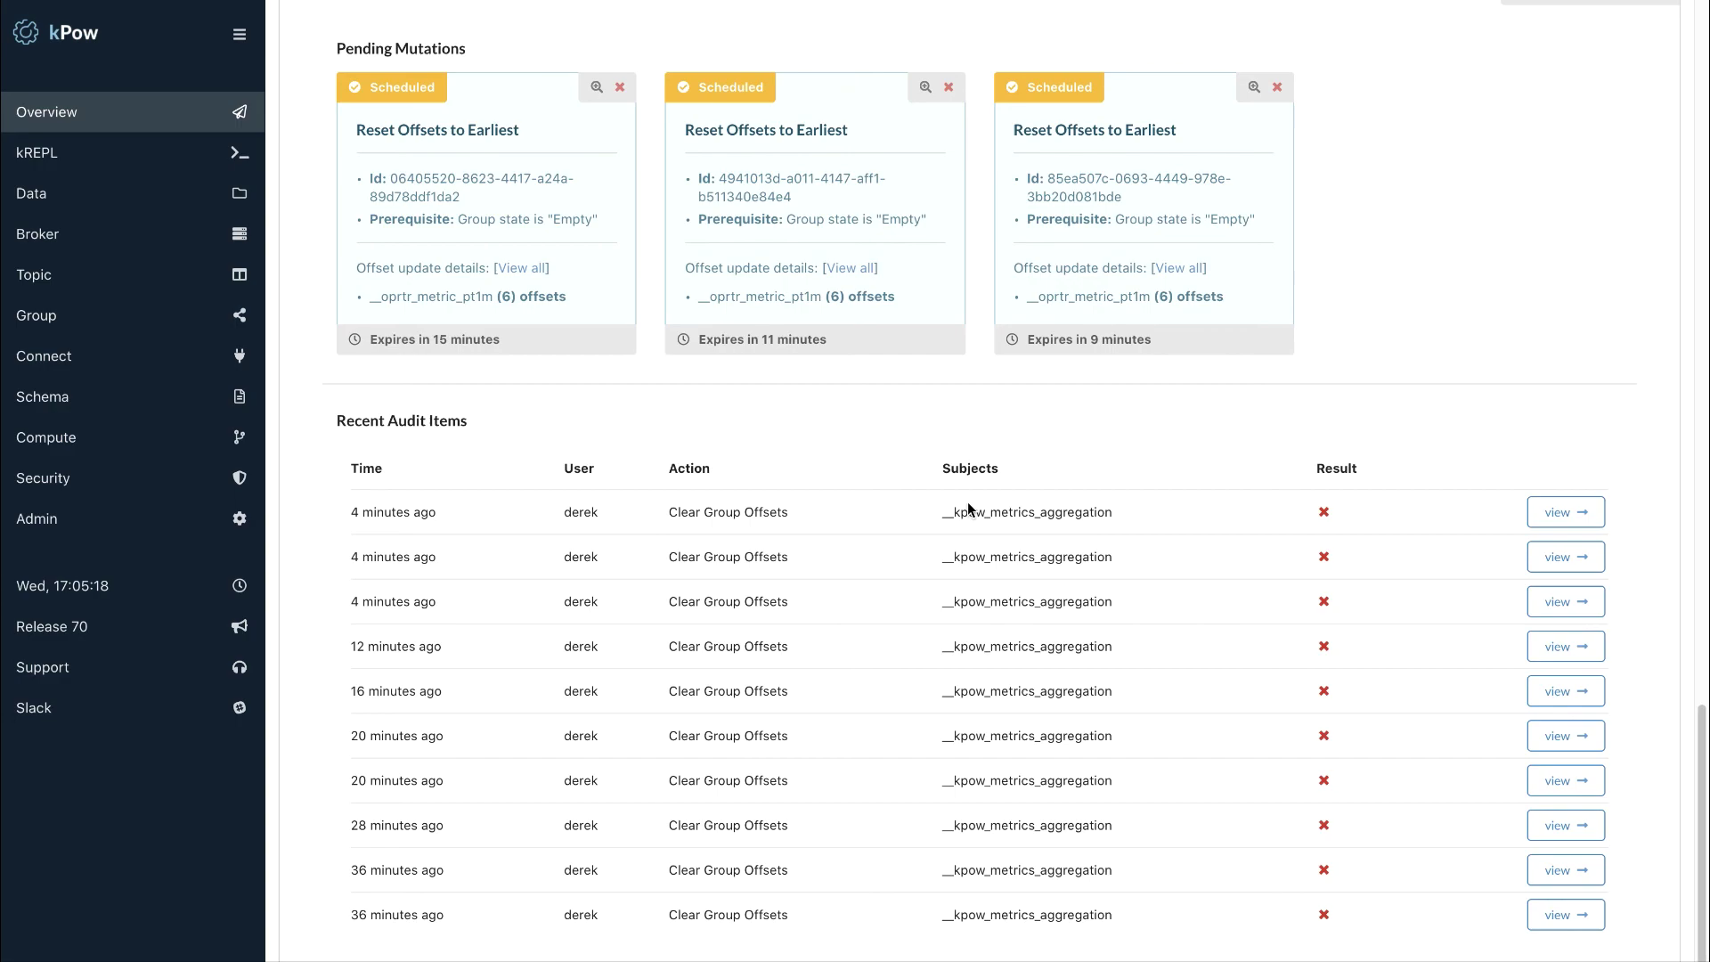